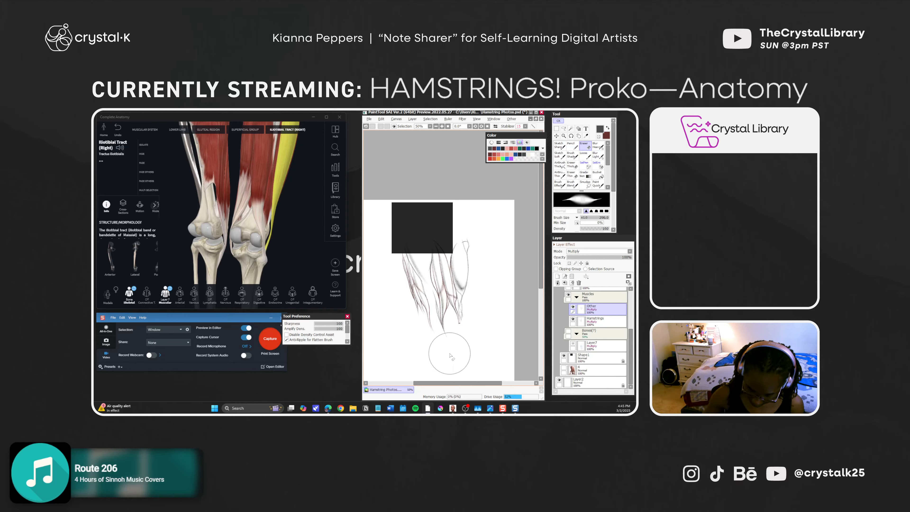
Step: Shade the middle muscle group with long soft brush strokes on the Other layer, redoing unsatisfactory strokes and varying the brush size
key(b)
mouse_move(442, 284)
mouse_down()
mouse_move(432, 307)
mouse_move(441, 300)
mouse_move(436, 260)
mouse_move(442, 294)
mouse_move(435, 254)
mouse_move(452, 332)
mouse_move(433, 253)
mouse_move(451, 327)
mouse_up()
key(ctrl+z)
drag(436, 260, 458, 339)
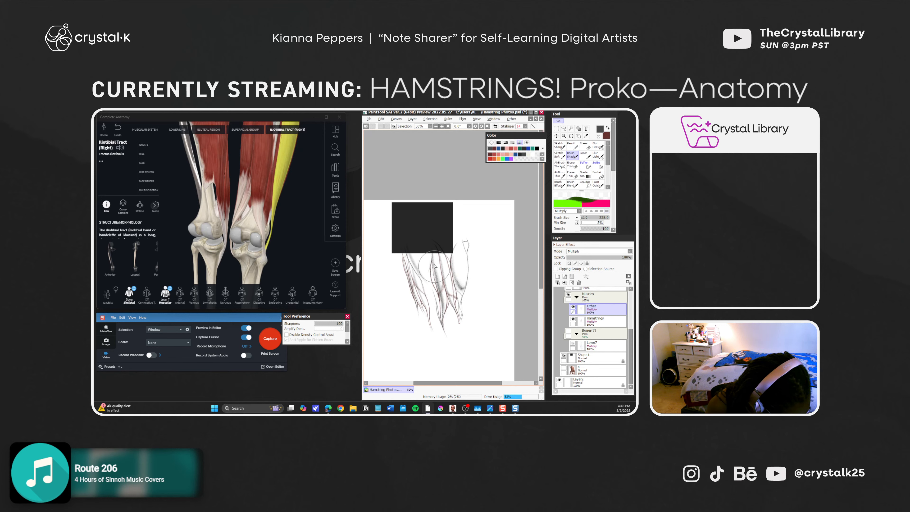
key(ctrl+z)
drag(434, 280, 430, 279)
drag(435, 260, 451, 322)
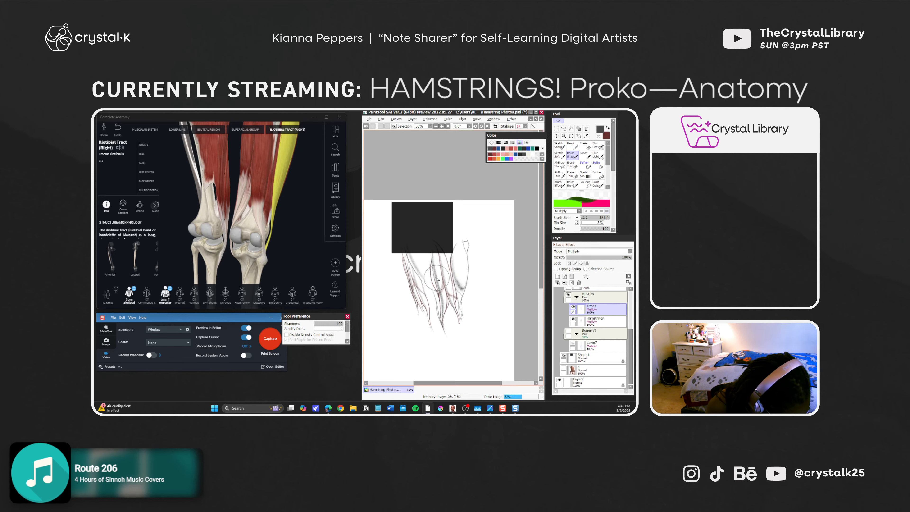
mouse_move(437, 278)
mouse_down()
mouse_move(446, 333)
mouse_move(437, 284)
mouse_move(445, 329)
mouse_up()
key(ctrl+z)
drag(437, 267, 441, 334)
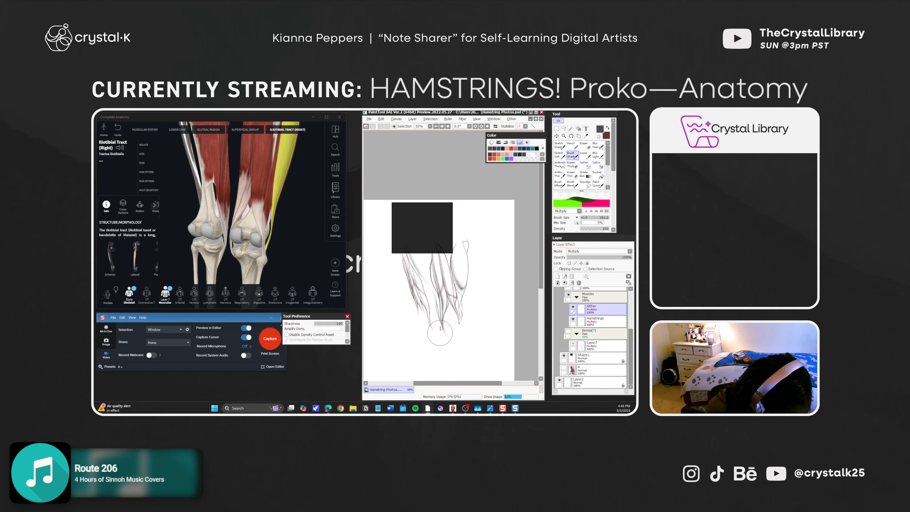
drag(442, 261, 457, 314)
key(ctrl+z)
drag(439, 283, 436, 283)
drag(442, 254, 462, 318)
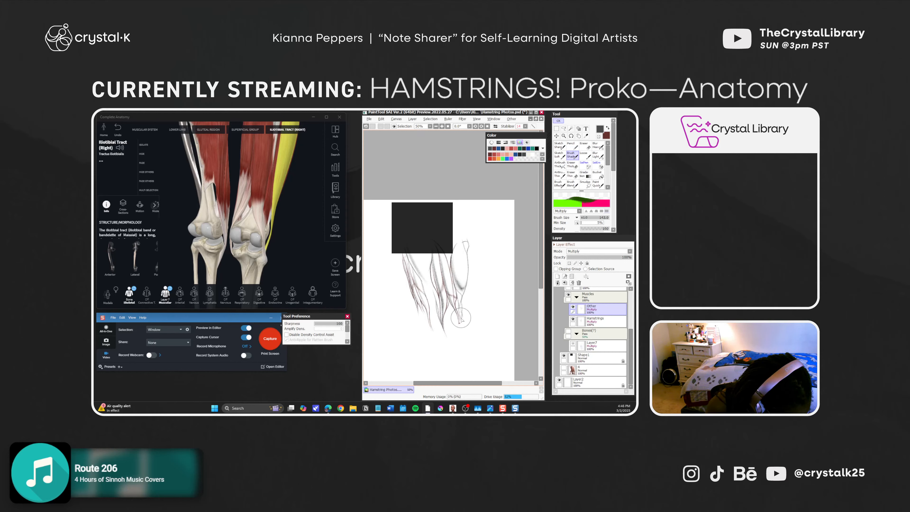
key(ctrl+z)
drag(441, 259, 450, 316)
Step: Shade along the leftmost muscle group from its upper end to the lower tip, undoing the unwanted strokes
drag(411, 264, 439, 327)
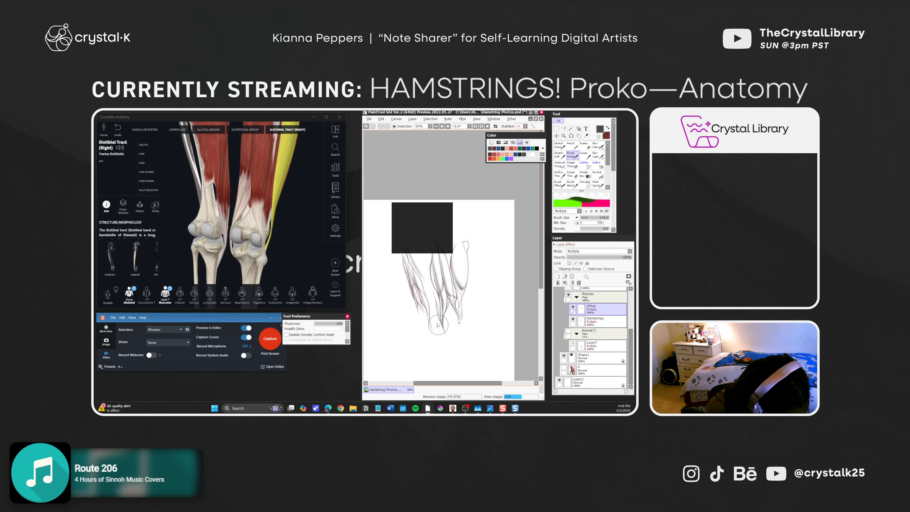
key(ctrl+z)
drag(412, 262, 439, 327)
drag(408, 256, 437, 327)
key(ctrl+z)
drag(409, 260, 434, 324)
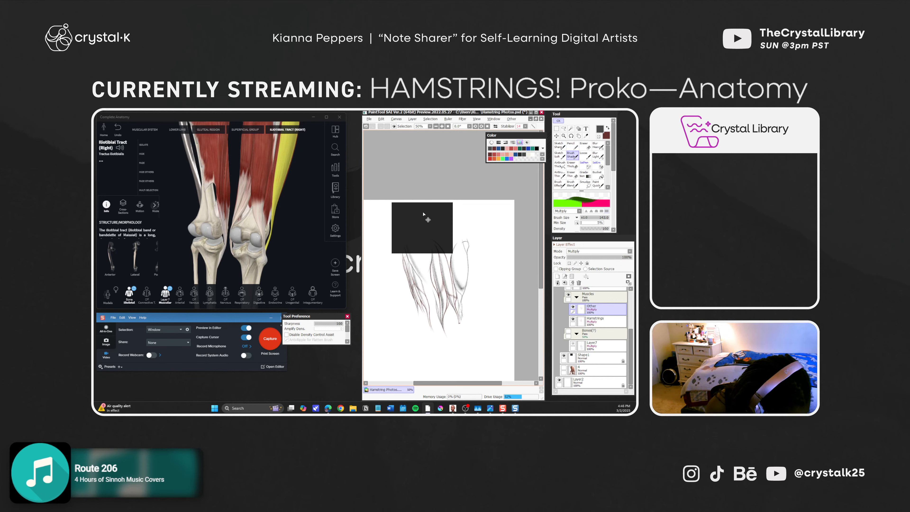
key(ctrl+z)
Step: Add narrower shading strokes down the lower part of the middle muscle group with a smaller brush
key(b)
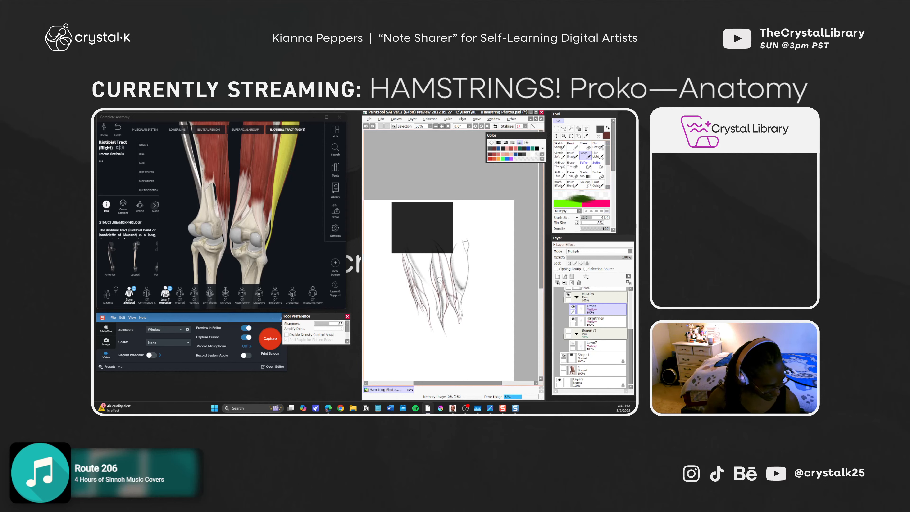
drag(463, 313, 460, 302)
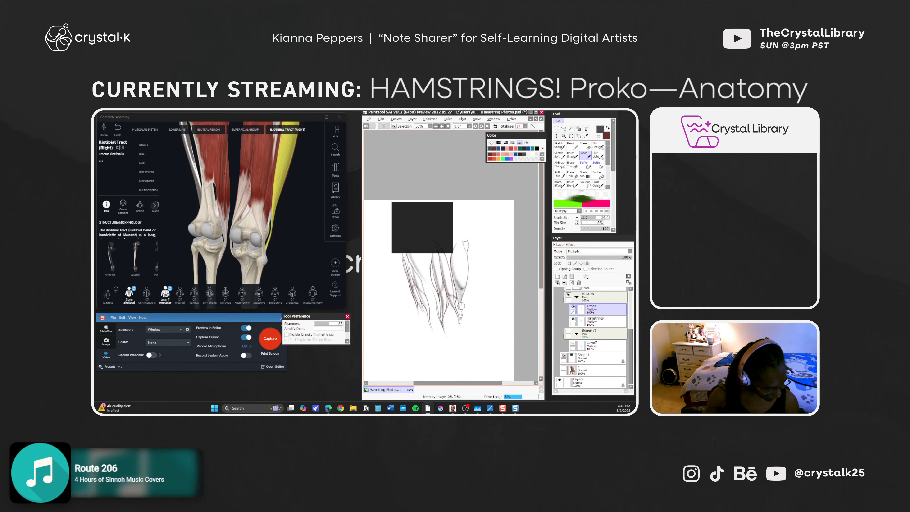
drag(440, 296, 444, 329)
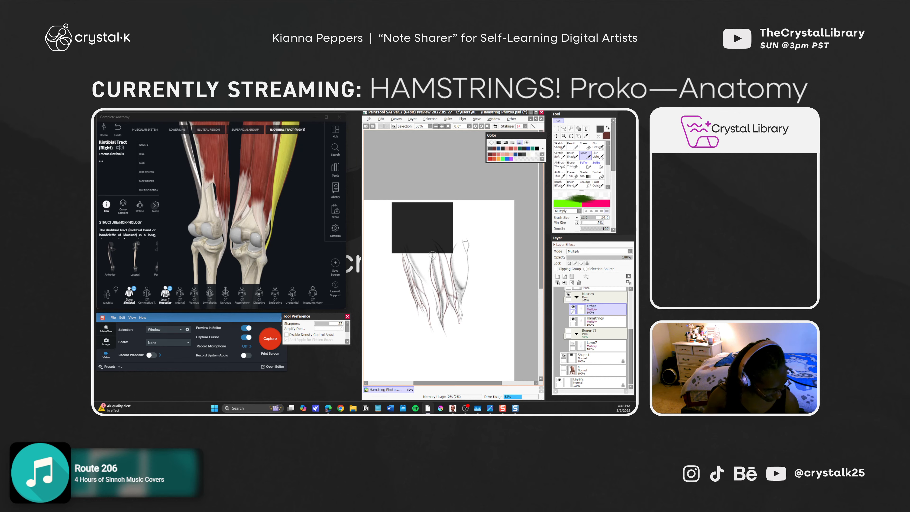
drag(438, 296, 445, 346)
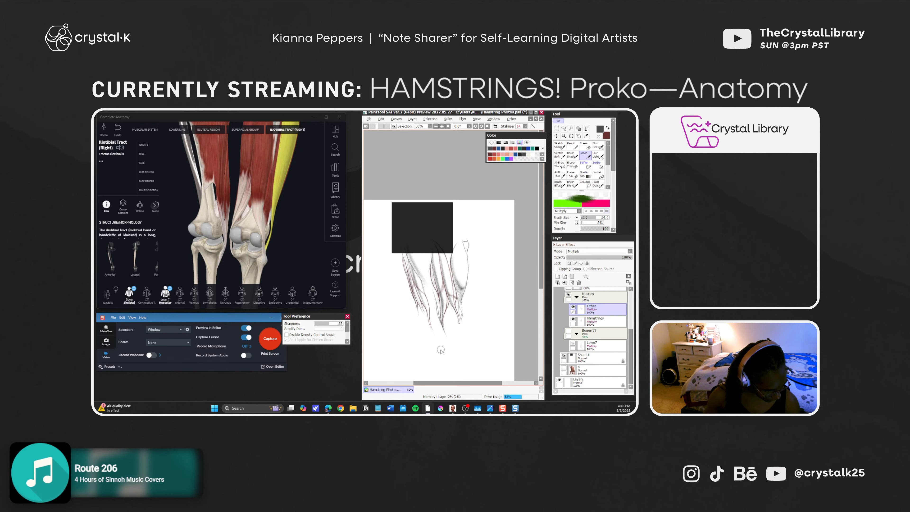
Step: Show the reference photo beneath the drawing and choose a hatching brush enlarged for covering the thighs
click(564, 368)
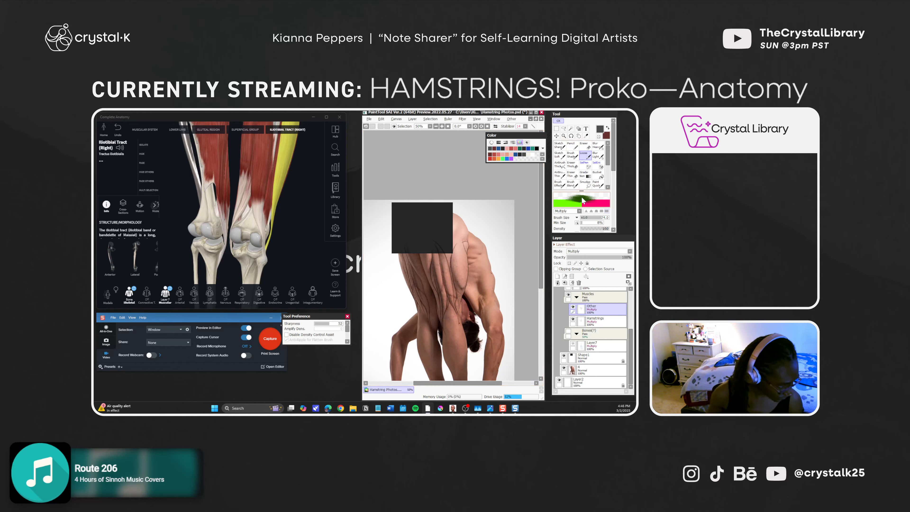
click(597, 185)
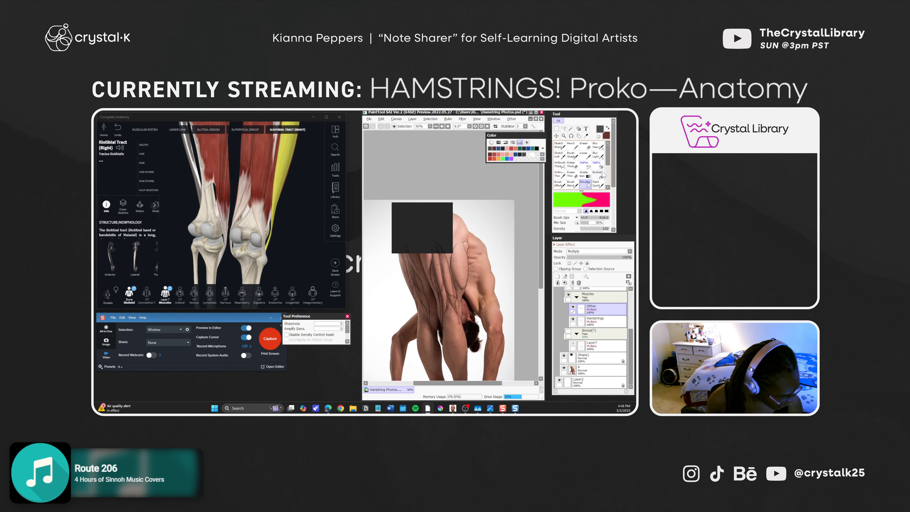
scroll(590, 176, down, 2)
click(588, 179)
click(599, 177)
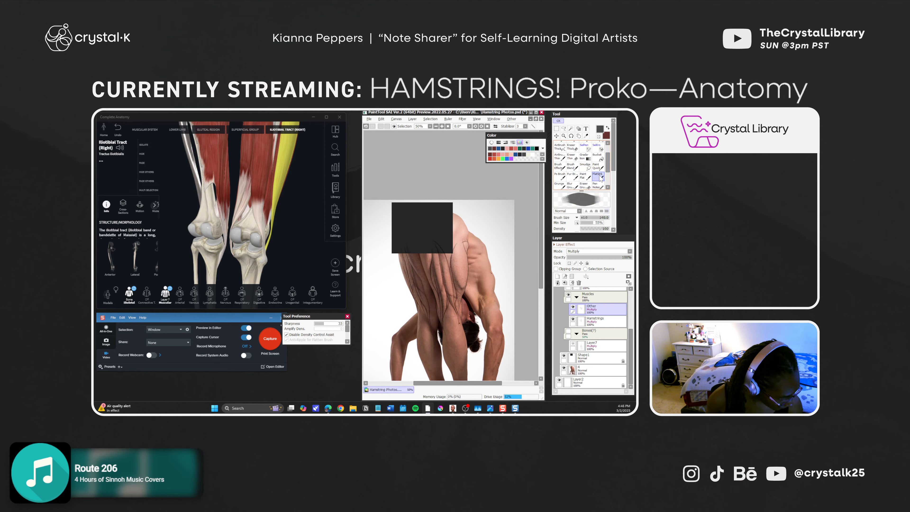
drag(445, 323, 463, 321)
drag(450, 314, 453, 289)
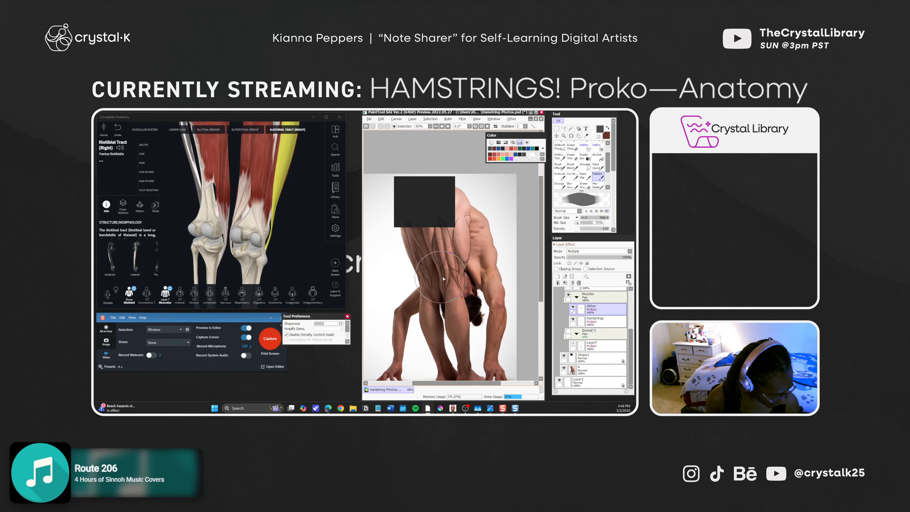
Step: Add a new layer above the Other layer and try diagonal hatching strokes across the thighs
click(557, 276)
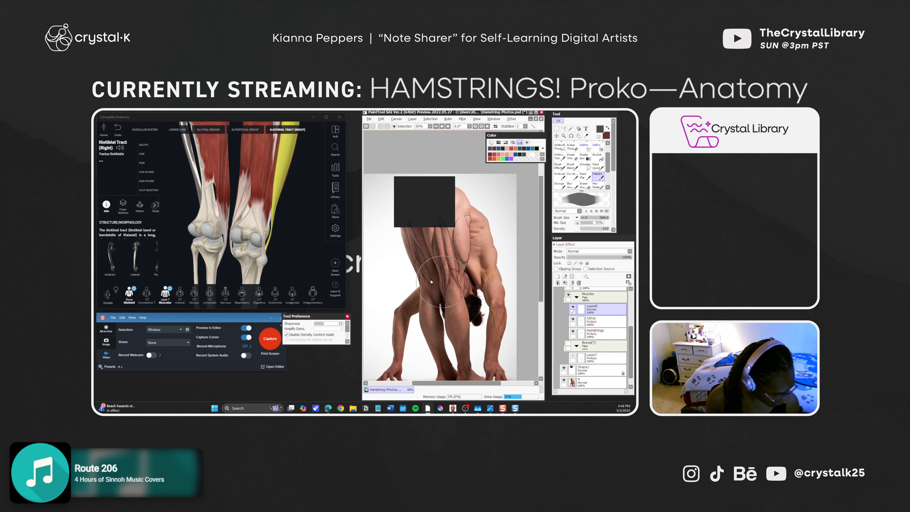
drag(467, 213, 383, 297)
key(ctrl+z)
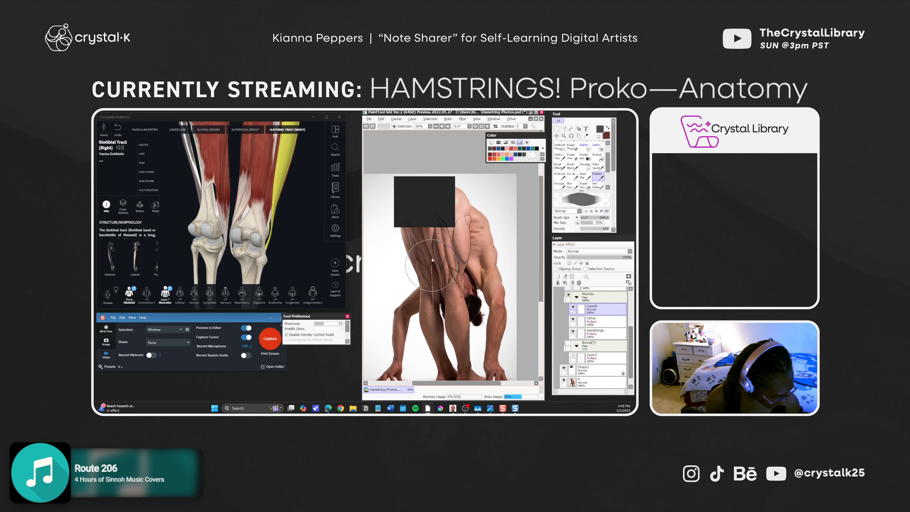
drag(451, 242, 380, 297)
key(ctrl+z)
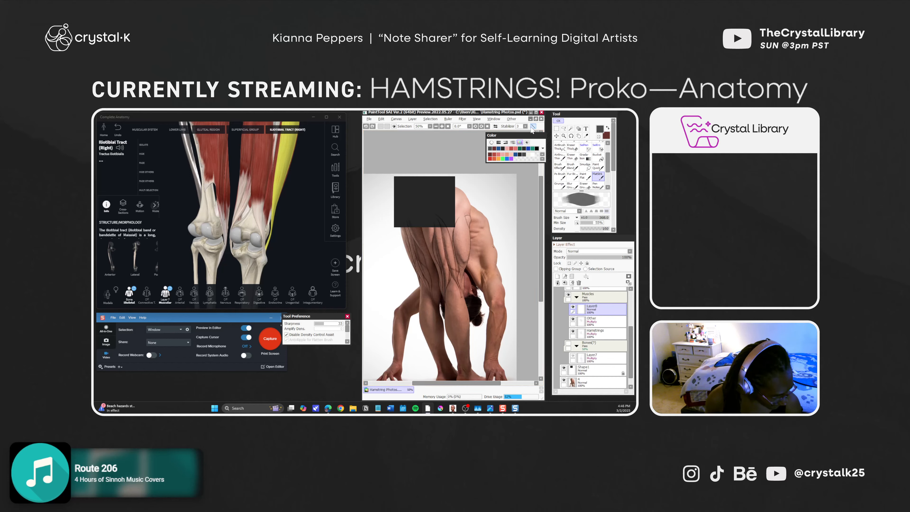
drag(453, 237, 382, 298)
key(ctrl+z)
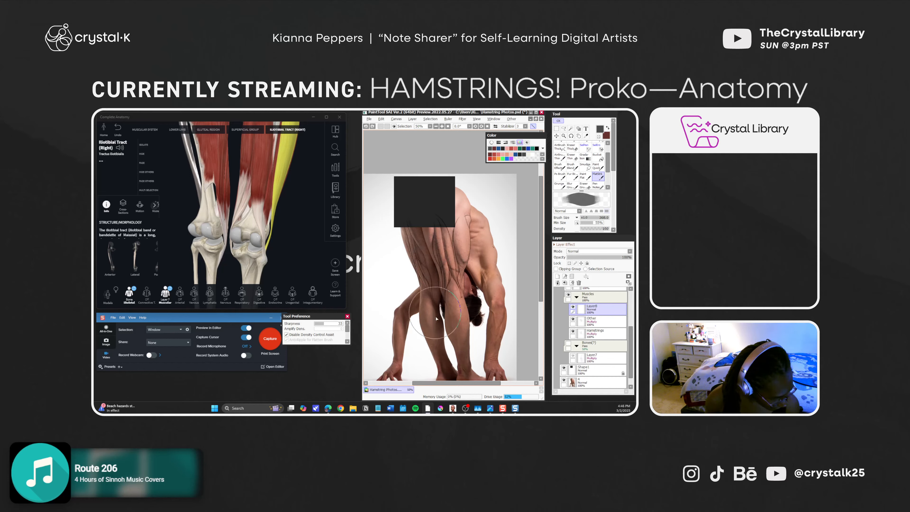
Step: Set the new layer's blending mode to Multiply and hatch broad diagonal lines across both thighs with a larger brush
ctrl+alt+drag(441, 321, 488, 373)
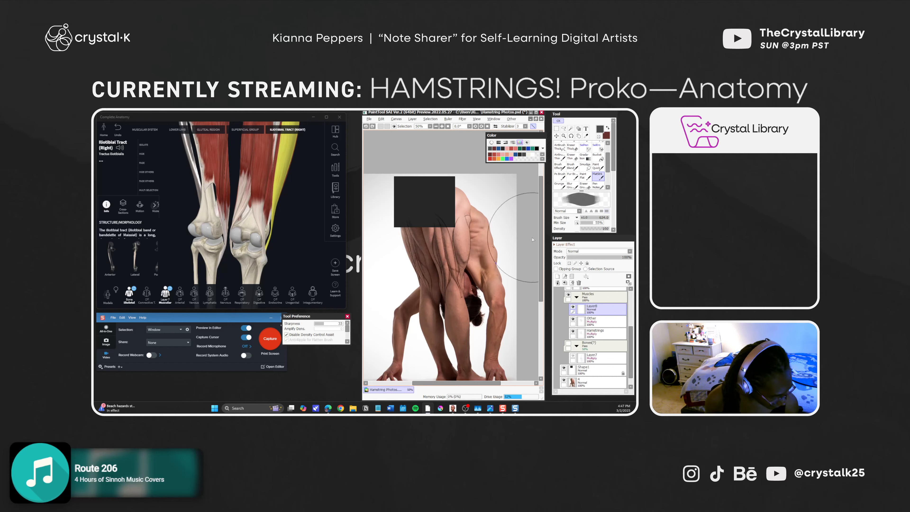
click(595, 251)
click(588, 268)
drag(477, 218, 412, 284)
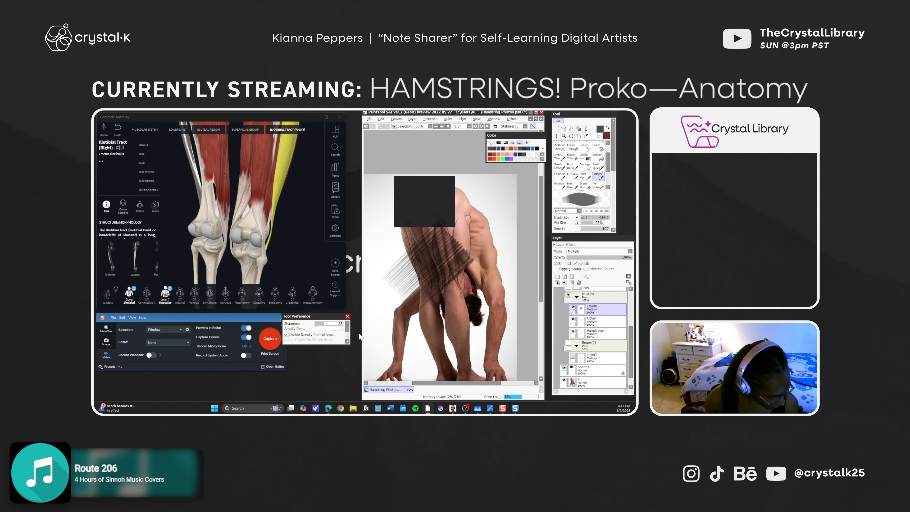
key(ctrl+z)
drag(480, 216, 402, 283)
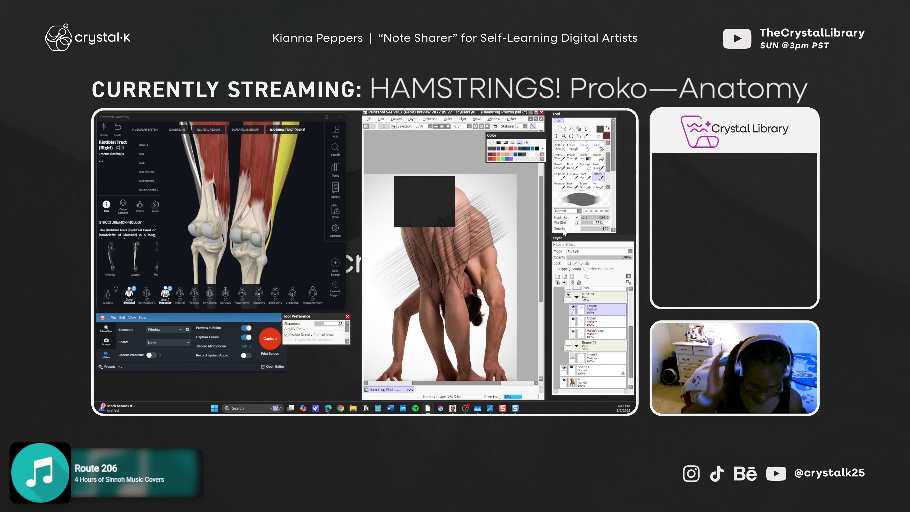
Step: Enlarge the hatching slightly with a free transform so it spreads past the thighs, and apply it
key(e)
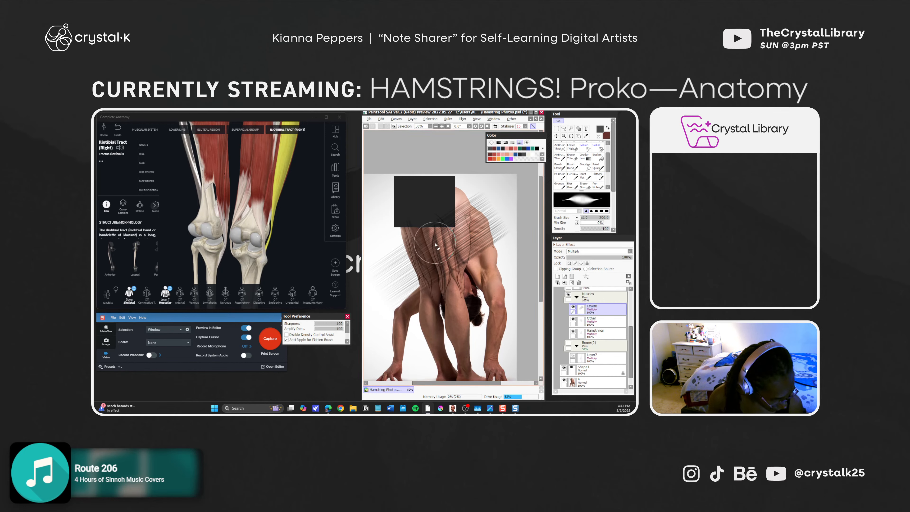
key(ctrl+t)
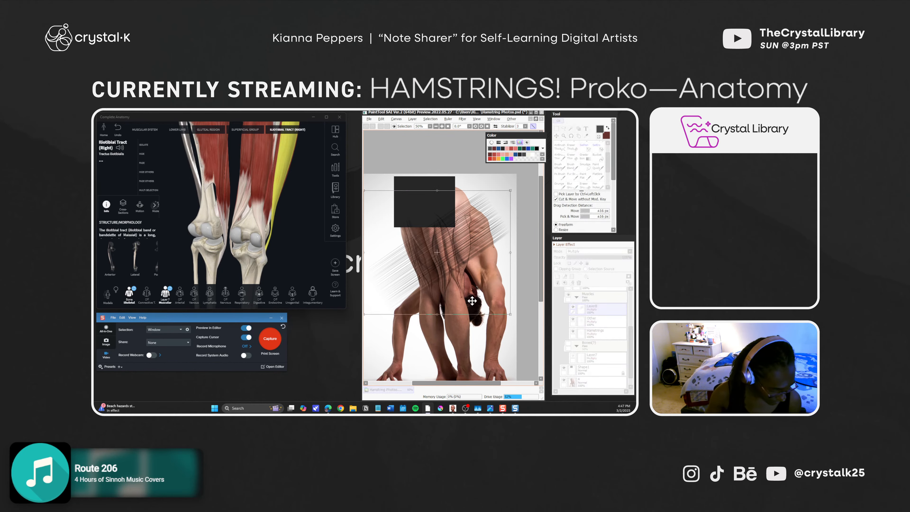
mouse_move(510, 313)
mouse_down()
mouse_move(517, 318)
mouse_move(467, 290)
mouse_move(462, 303)
mouse_move(476, 310)
mouse_up()
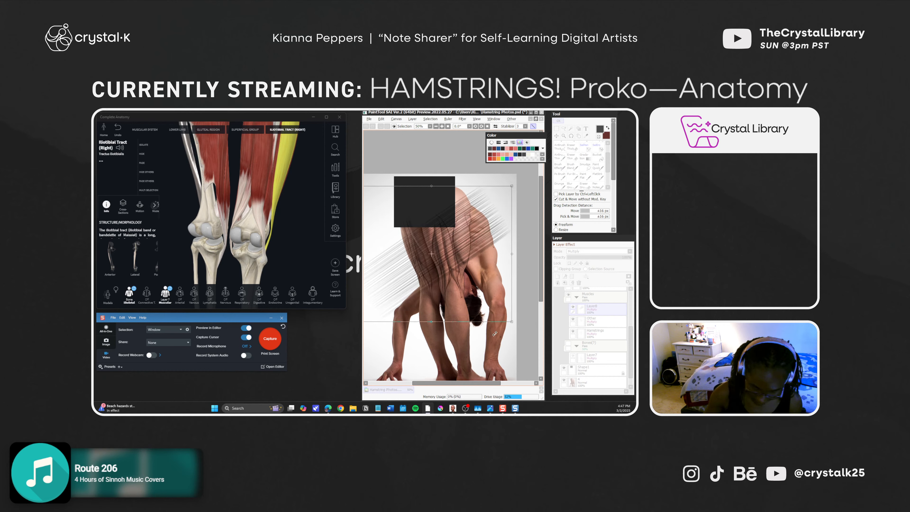
key(Return)
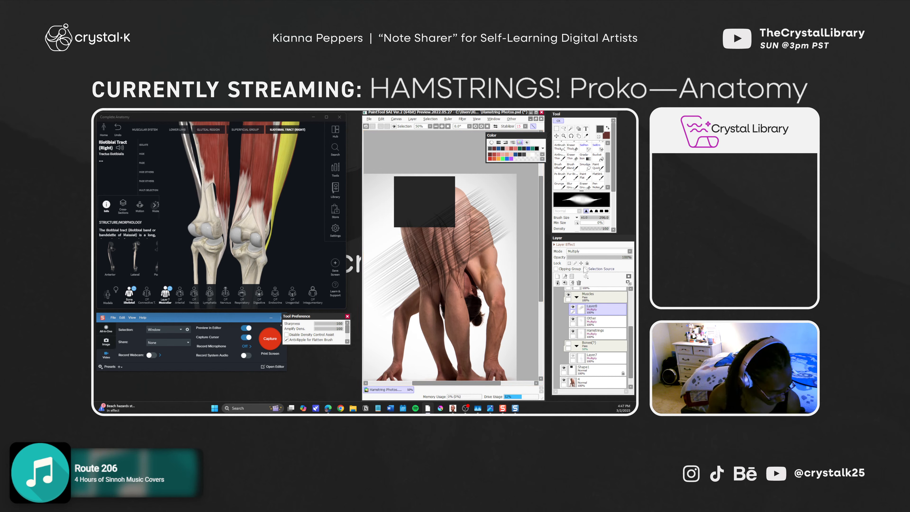
Step: Add a layer mask to the hatching layer and choose the Pencil with a soft-edged tip
click(629, 277)
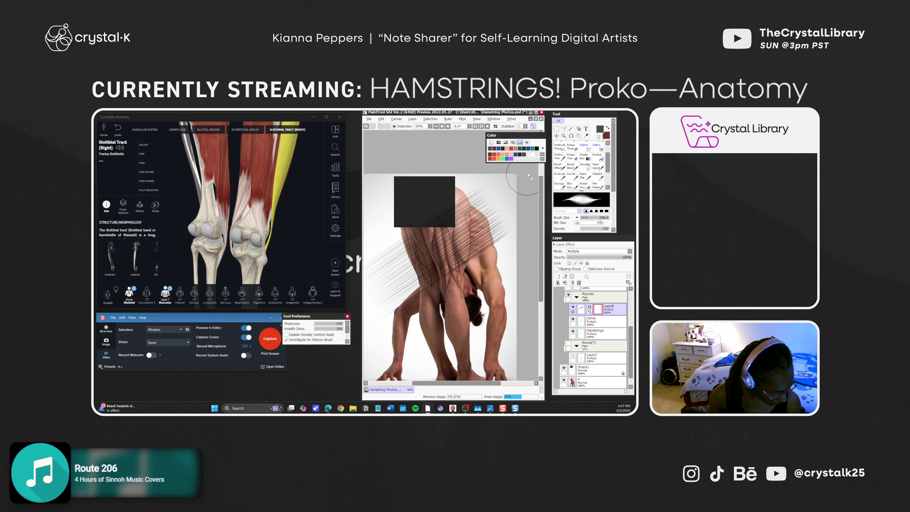
scroll(611, 157, up, 2)
click(574, 154)
click(573, 147)
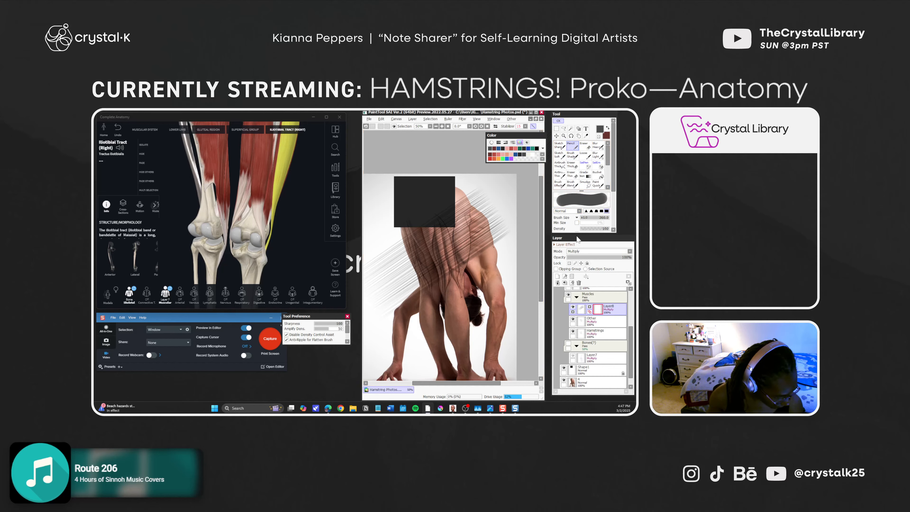
click(586, 210)
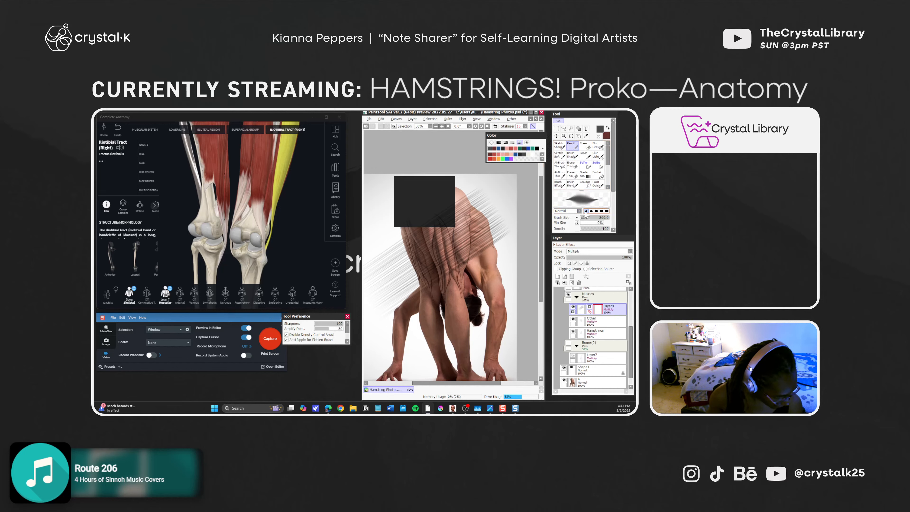
Step: Paint black on the mask with a very large Pencil to hide the hatching over the torso beside the thighs
drag(469, 279, 482, 278)
drag(464, 193, 465, 268)
key(ctrl+z)
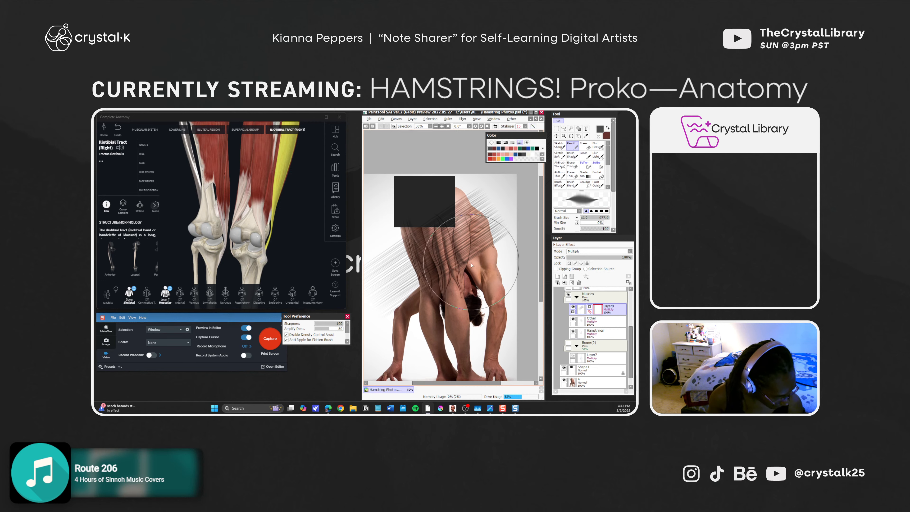
drag(461, 206, 463, 253)
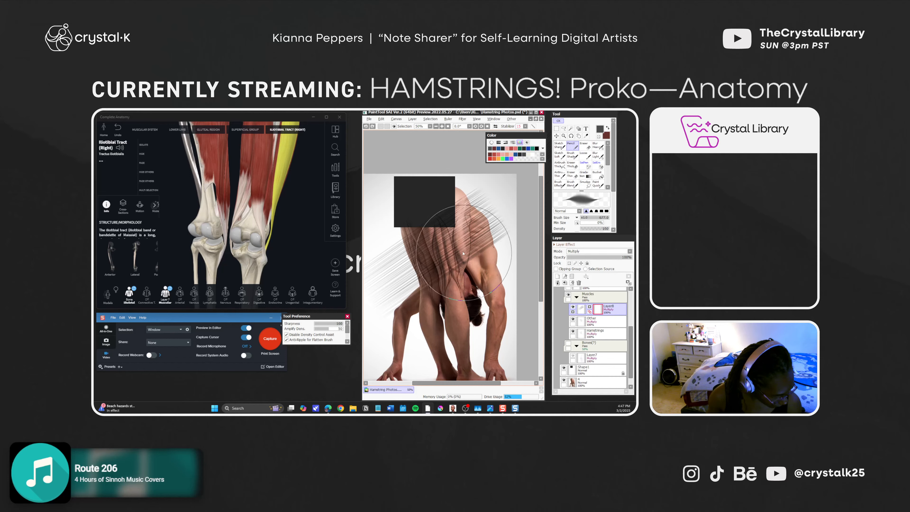
drag(465, 186, 463, 221)
key(ctrl+z)
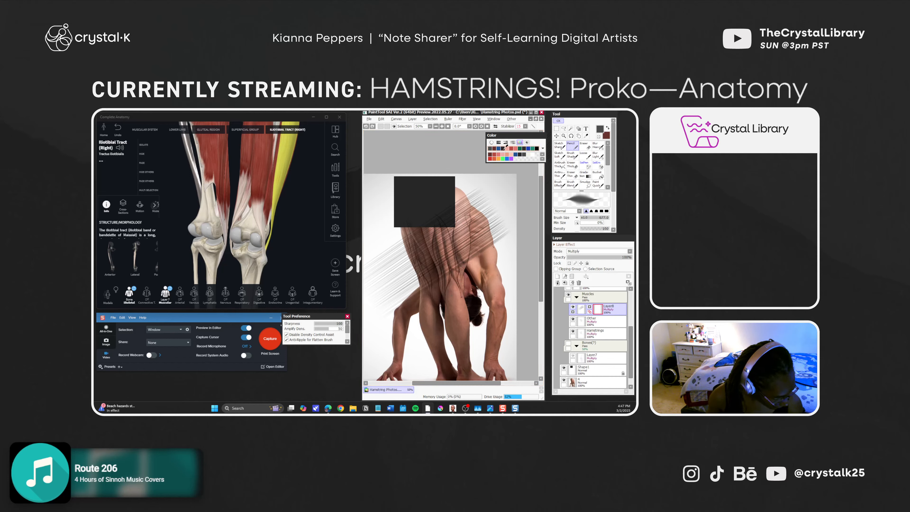
click(537, 148)
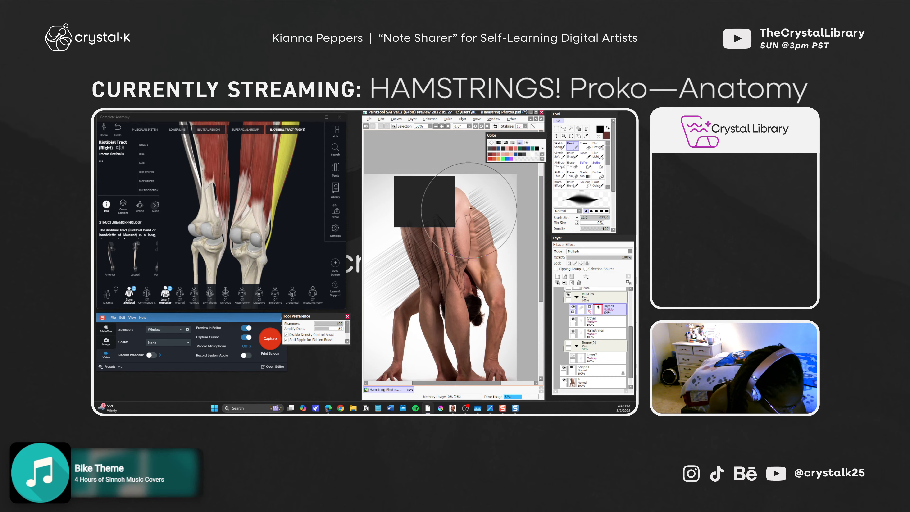
mouse_move(483, 254)
mouse_down()
mouse_move(469, 189)
mouse_move(479, 251)
mouse_move(470, 191)
mouse_move(478, 224)
mouse_move(469, 200)
mouse_move(487, 181)
mouse_move(472, 218)
mouse_move(505, 213)
mouse_up()
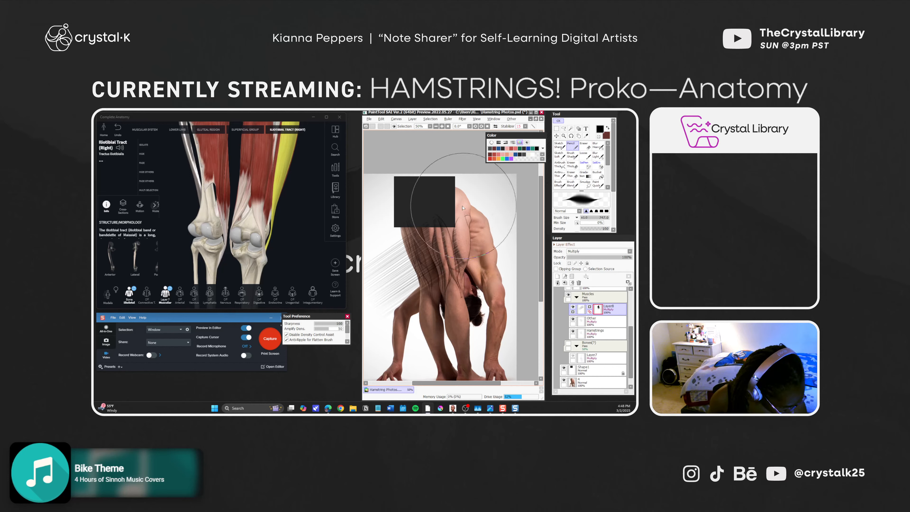
drag(483, 243, 500, 244)
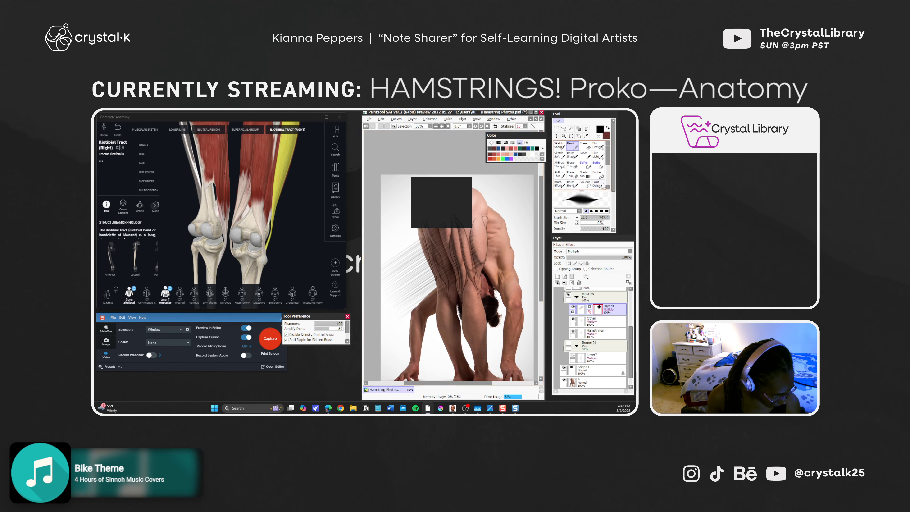
Step: Draw straight gradients on the hatching layer's mask to fade out the lines beyond the outer thigh, and apply them
click(590, 175)
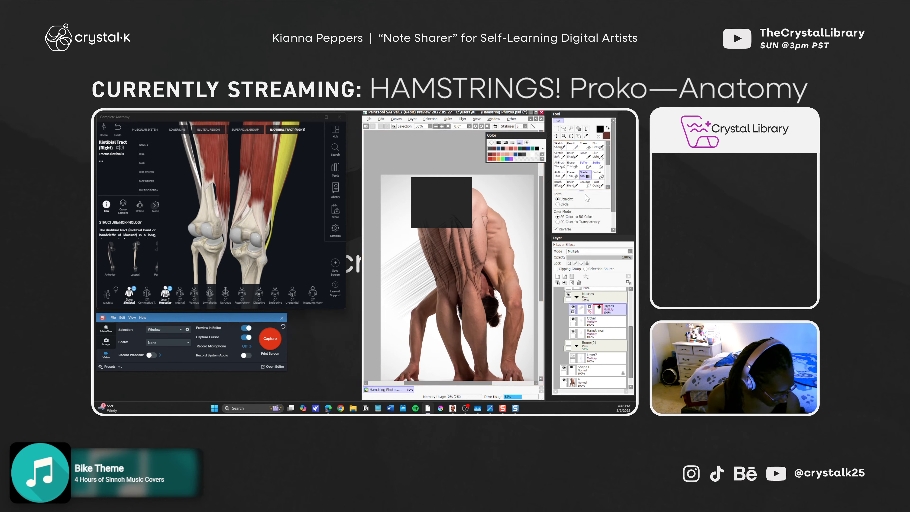
key(x)
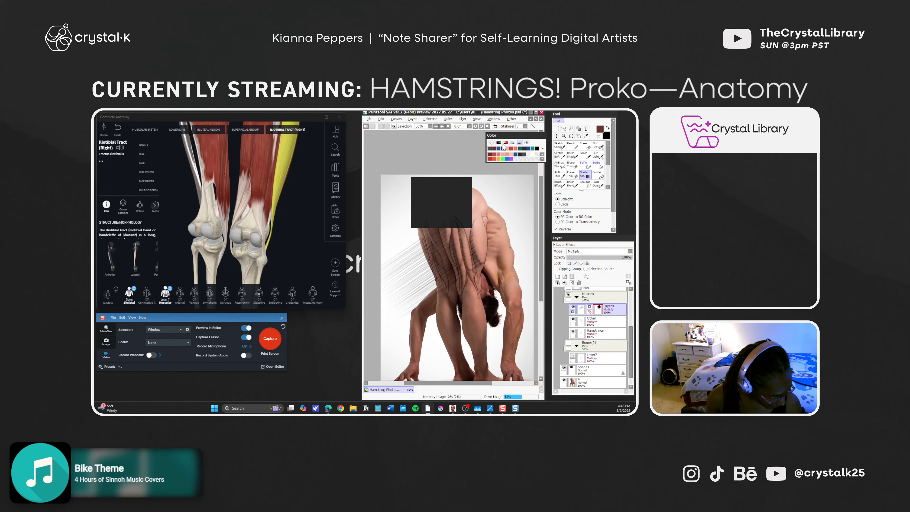
click(533, 154)
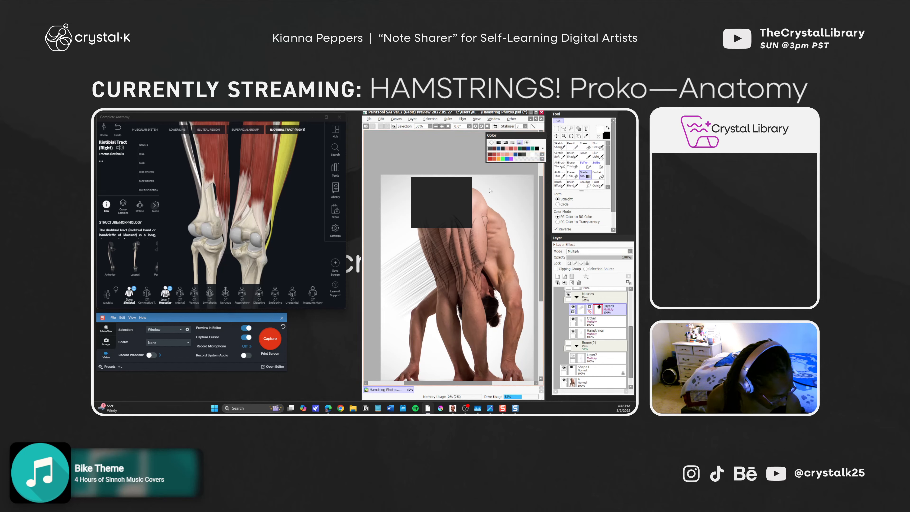
drag(386, 309, 432, 269)
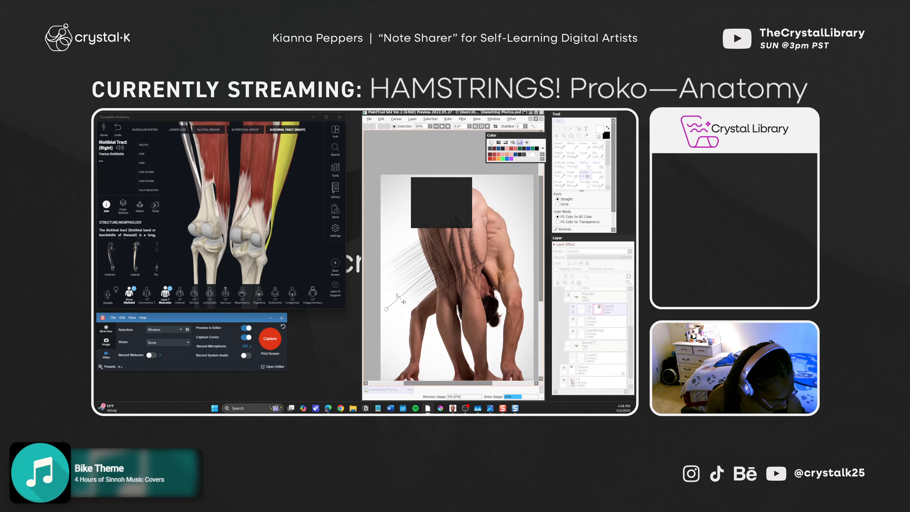
drag(394, 301, 423, 264)
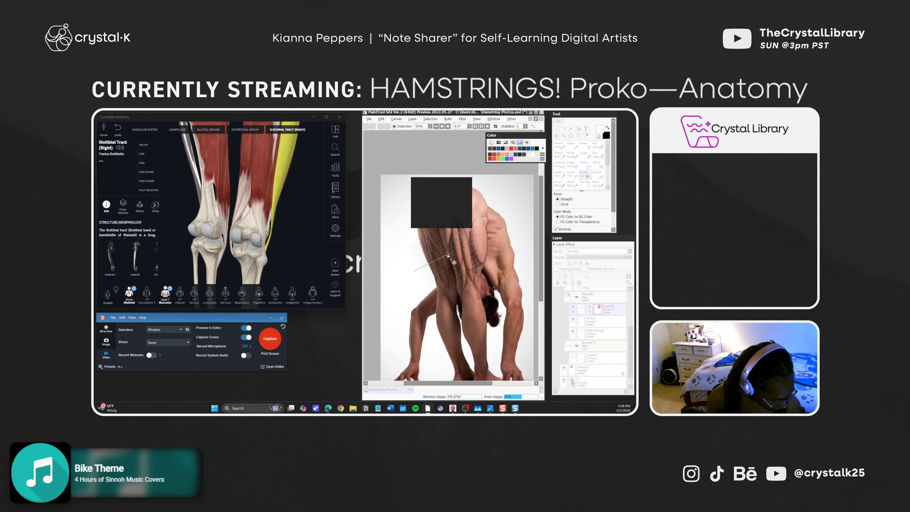
drag(446, 255, 438, 260)
key(Return)
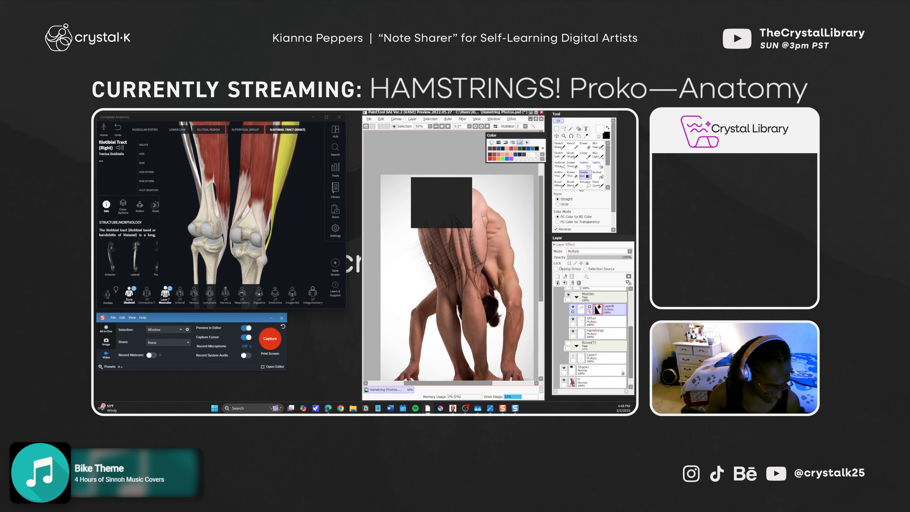
Step: Target the hatching layer itself instead of its mask and lower its opacity to about 55%
drag(493, 291, 483, 273)
click(582, 311)
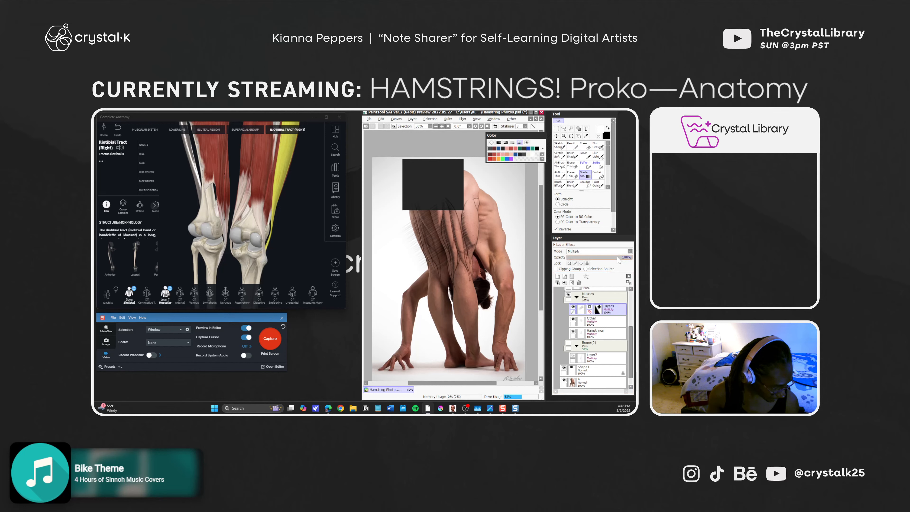
drag(617, 257, 606, 257)
Step: Compare the drawing with and without hatching on plain white, and restore the photo and black square with the hatching hidden
click(564, 381)
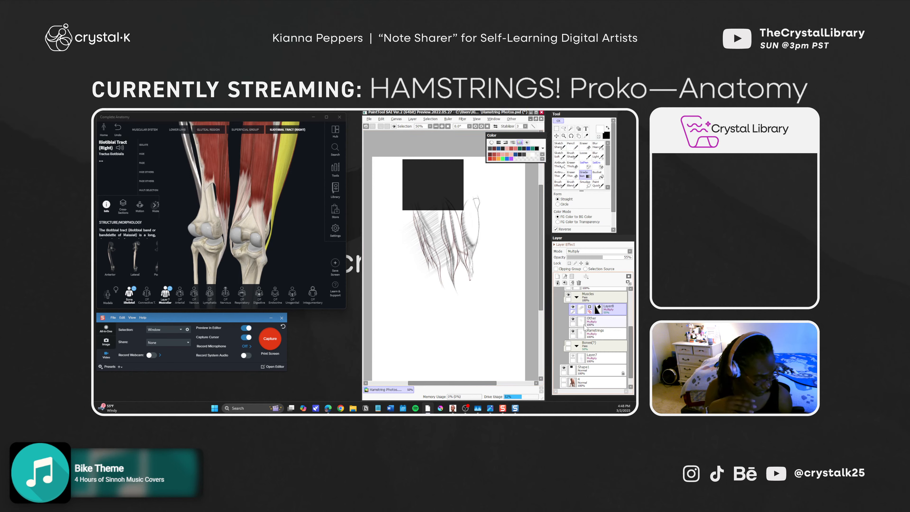
click(564, 367)
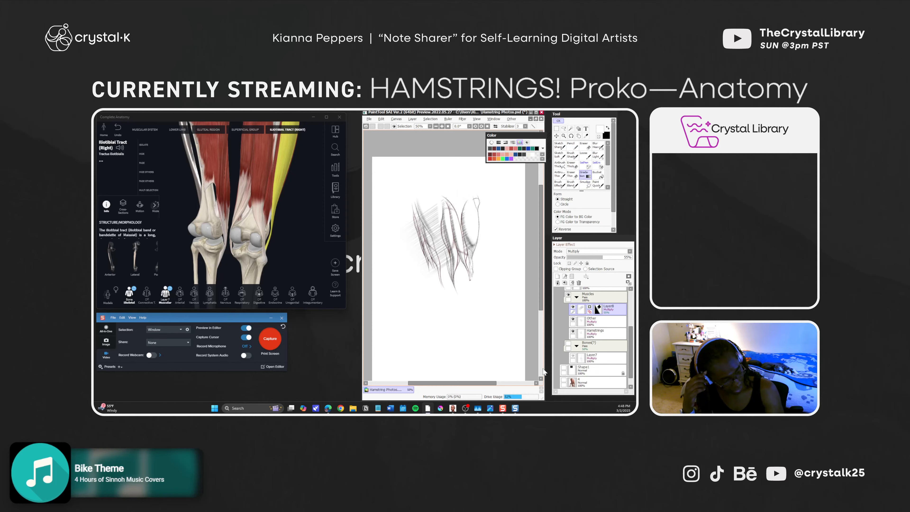
click(574, 307)
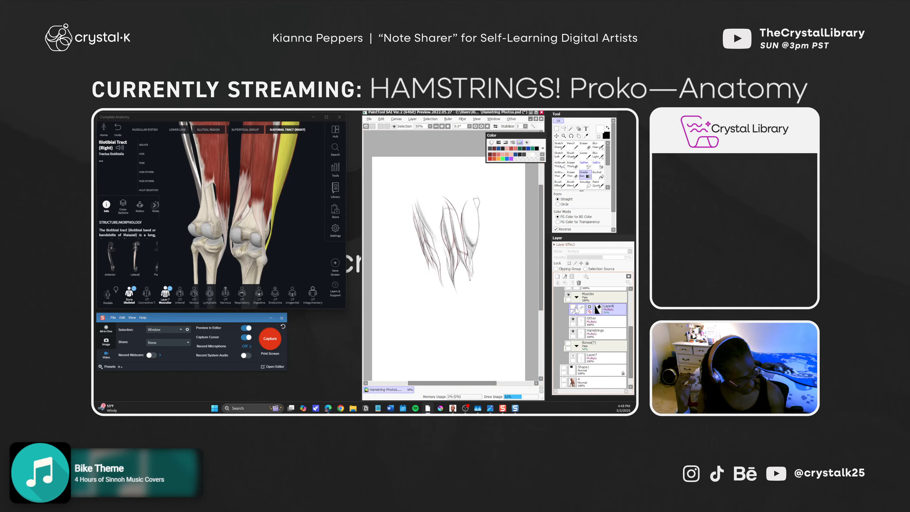
click(574, 308)
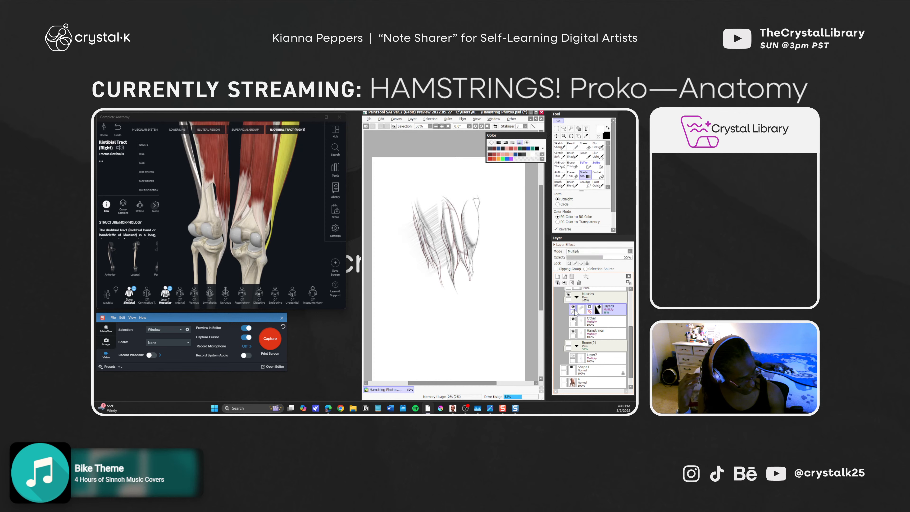
click(574, 307)
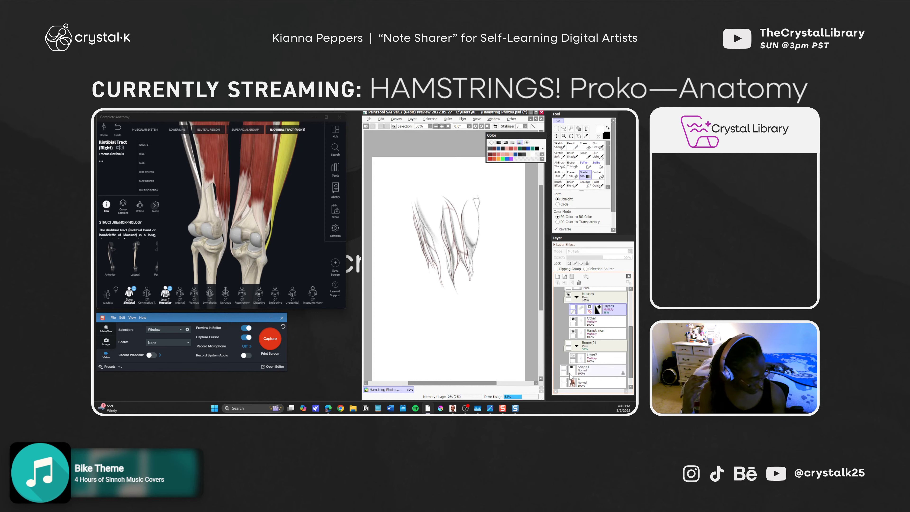
click(565, 369)
click(565, 381)
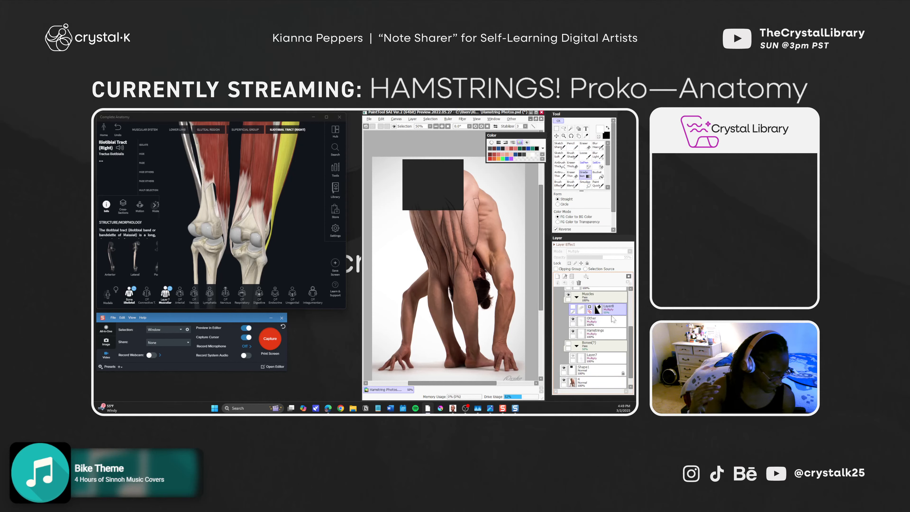
Step: Shade the thigh muscles on the Other layer in dark grey with a Multiply-mode brush, undoing unwanted strokes
click(588, 320)
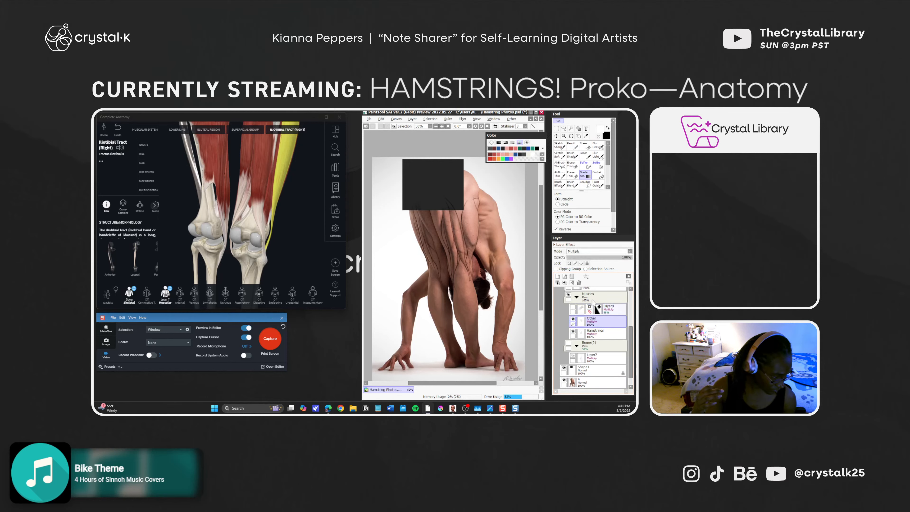
click(584, 155)
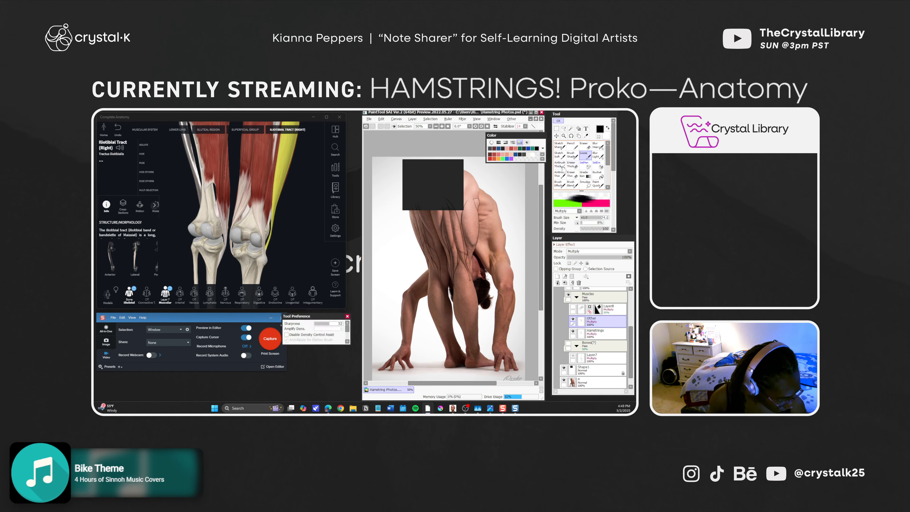
click(520, 154)
click(524, 154)
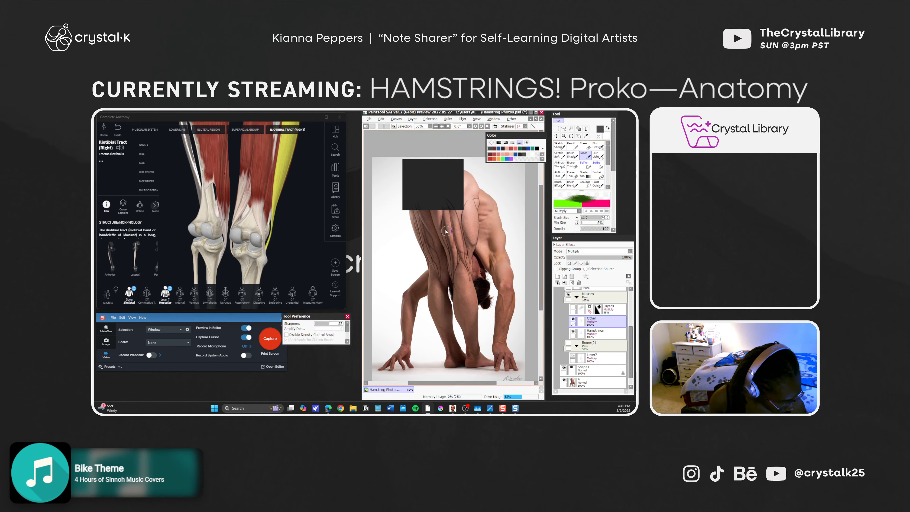
drag(439, 238, 435, 245)
key(ctrl+z)
drag(437, 244, 452, 177)
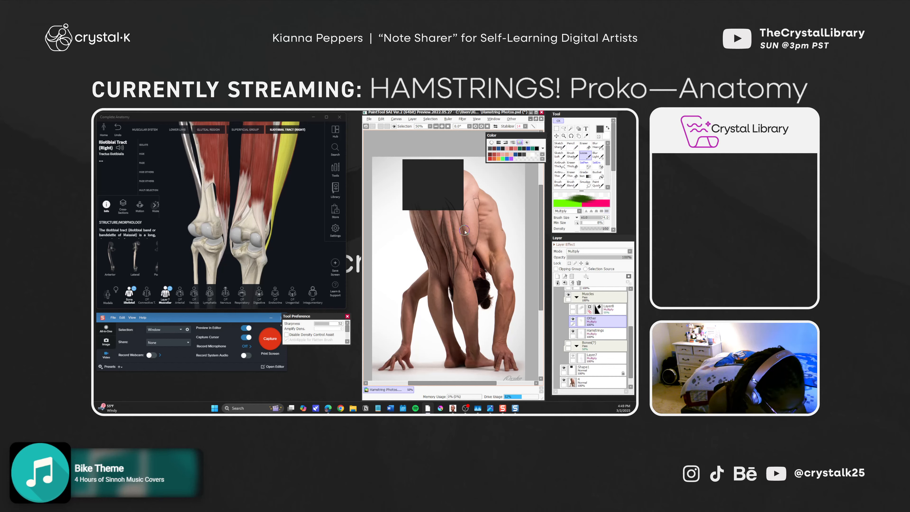
key(ctrl+z)
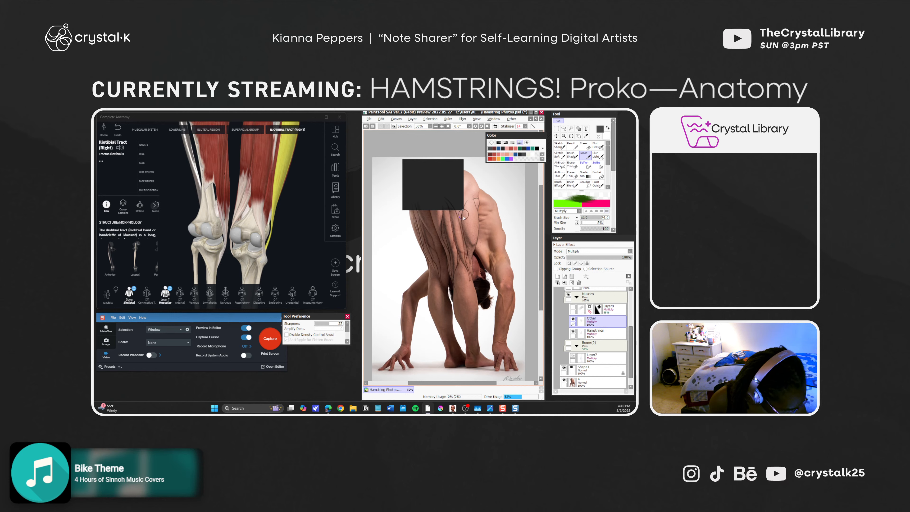
drag(464, 216, 470, 264)
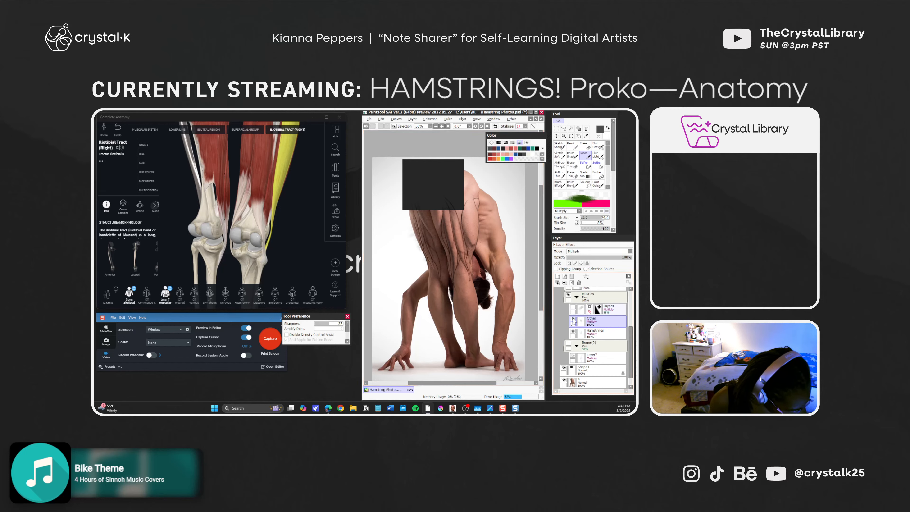
Step: Hide the photo and black square layers and correct the shading on the Other layer with an undo and the Eraser
click(564, 380)
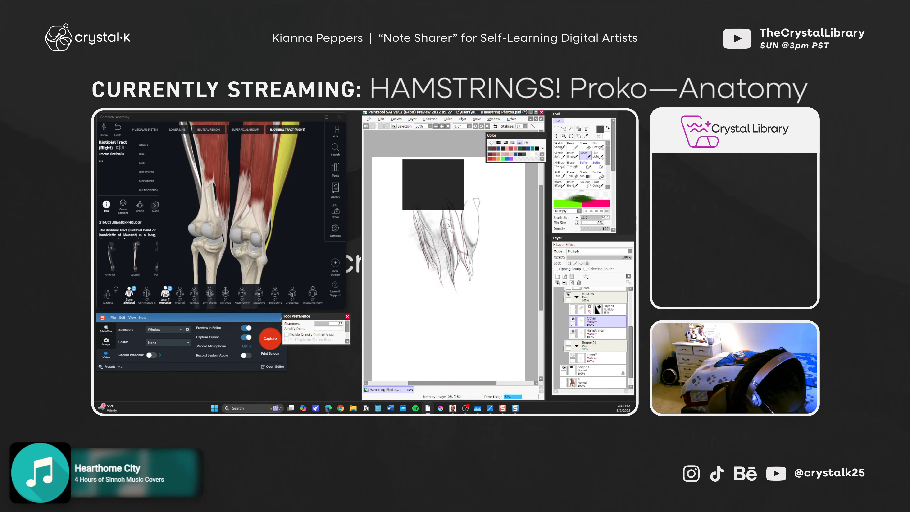
key(ctrl+z)
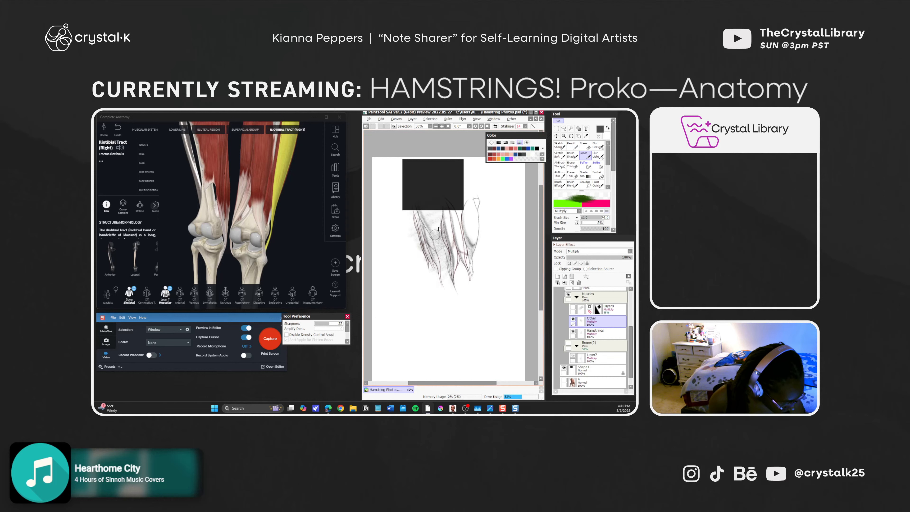
click(564, 368)
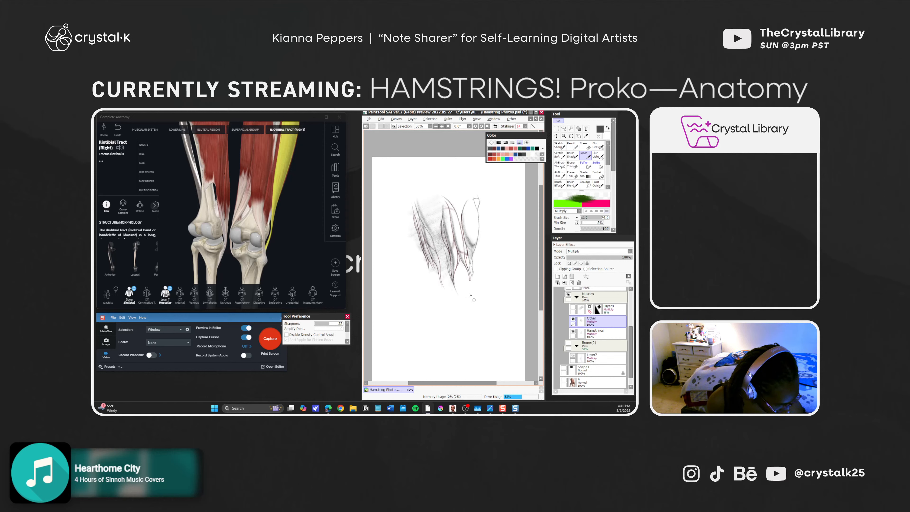
mouse_move(624, 258)
mouse_down()
mouse_move(611, 261)
mouse_move(632, 263)
mouse_up()
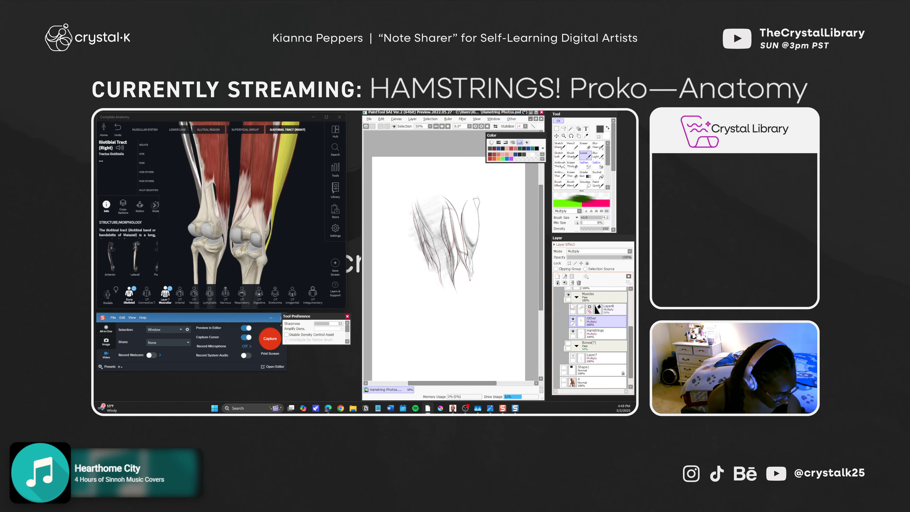
key(e)
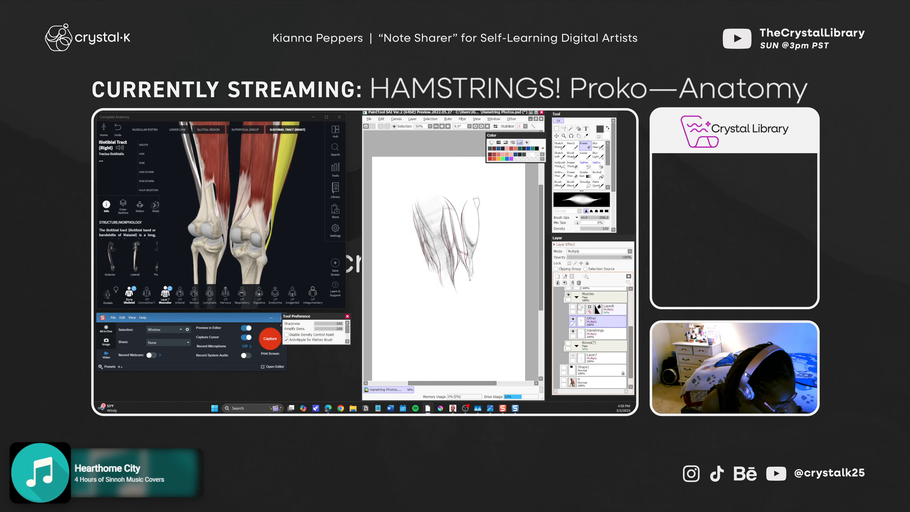
Step: Add a new layer above the Other layer and delete the masked hatching layer
click(558, 277)
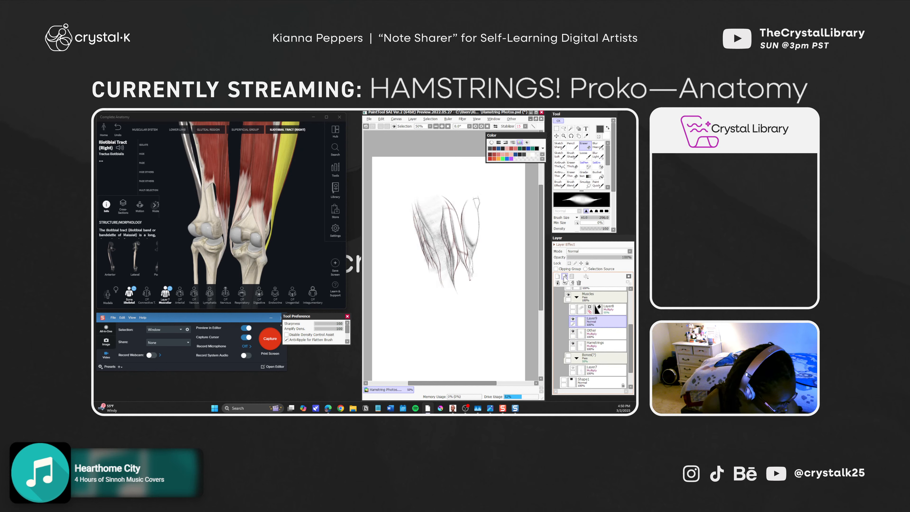
click(580, 308)
click(573, 308)
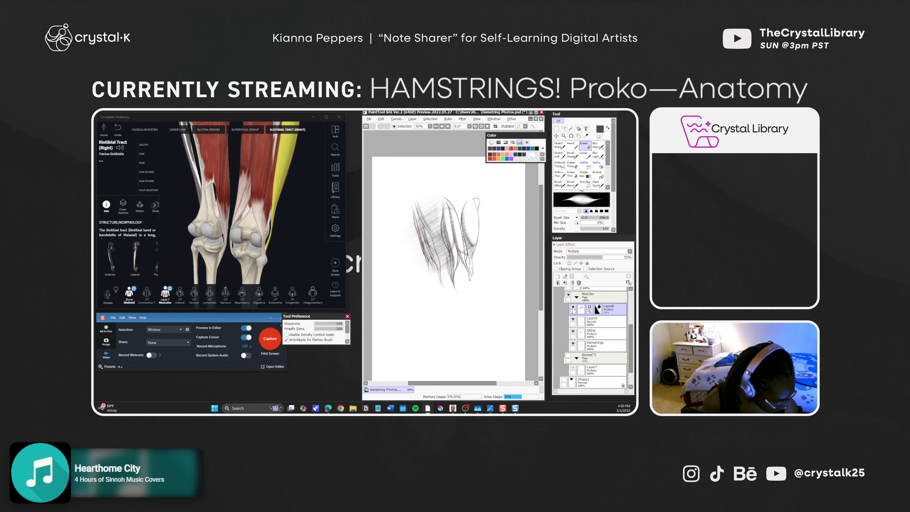
click(579, 283)
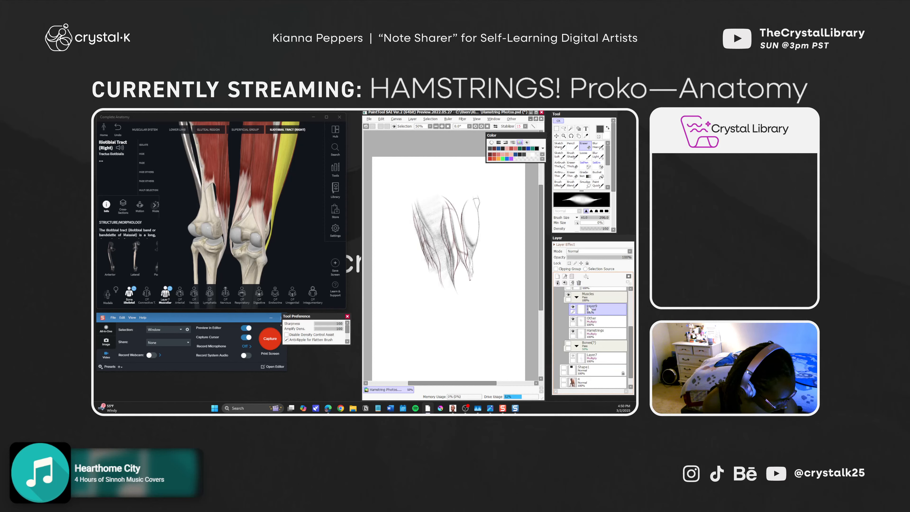
Step: Set the new layer's blending mode to Multiply and try a soft grey shading stroke across the lower thighs, undoing it
click(598, 252)
click(595, 264)
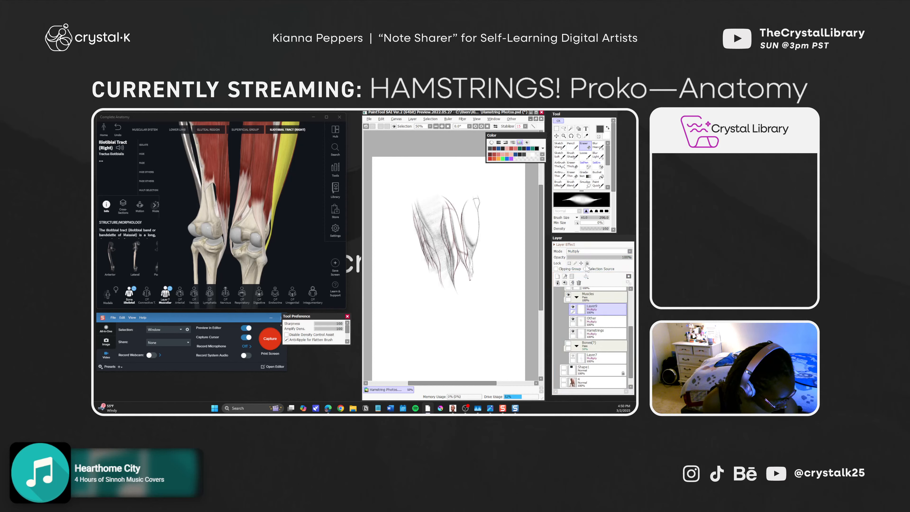
click(572, 156)
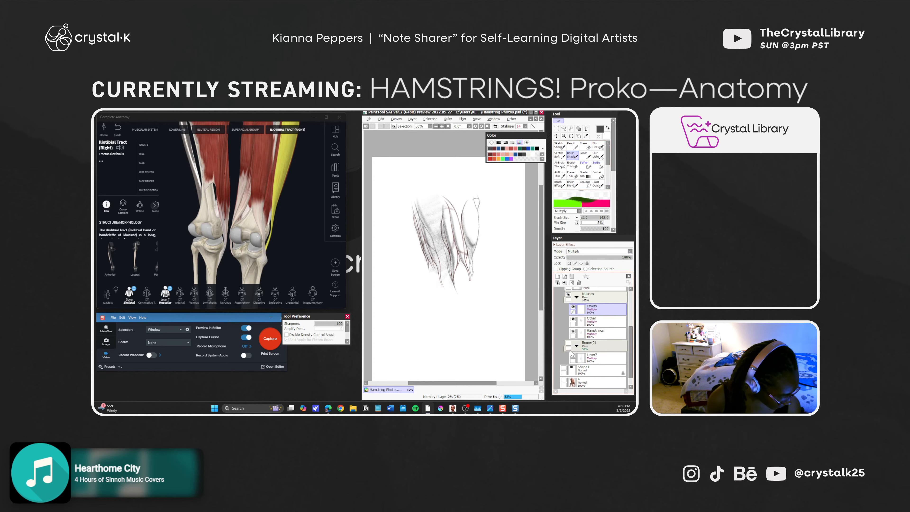
mouse_move(421, 265)
mouse_down()
mouse_move(443, 268)
mouse_move(424, 246)
mouse_move(457, 270)
mouse_up()
key(ctrl+z)
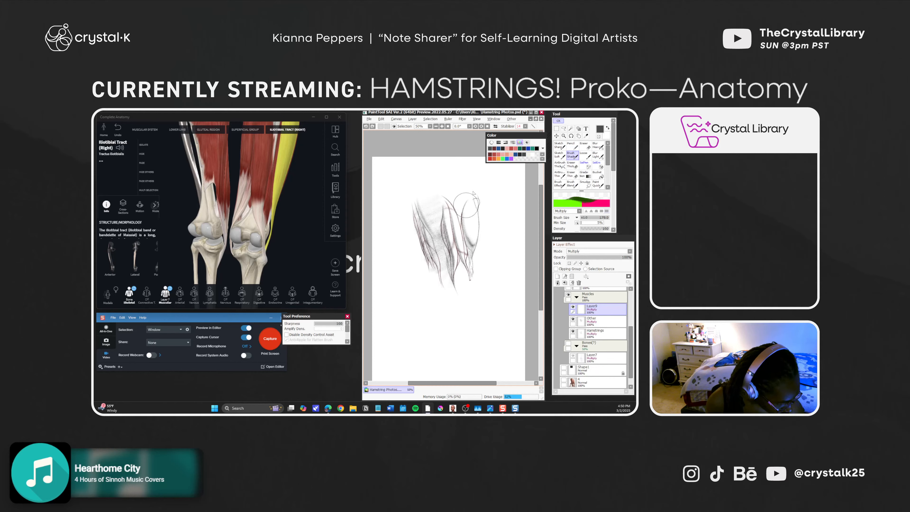
Step: Shade down the inner and middle thigh muscles in near-black with a large soft brush, redoing an unwanted stroke
click(519, 154)
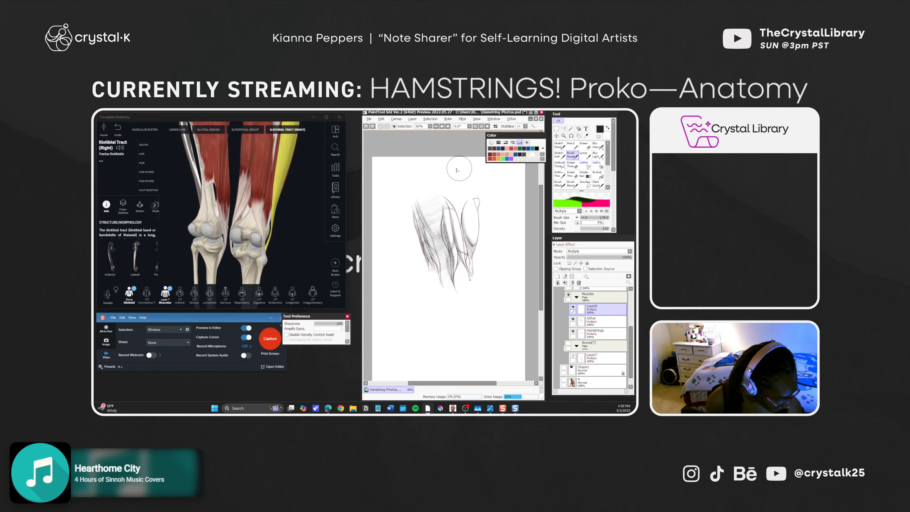
mouse_move(432, 242)
mouse_down()
mouse_move(444, 243)
mouse_move(461, 282)
mouse_up()
drag(445, 208, 460, 283)
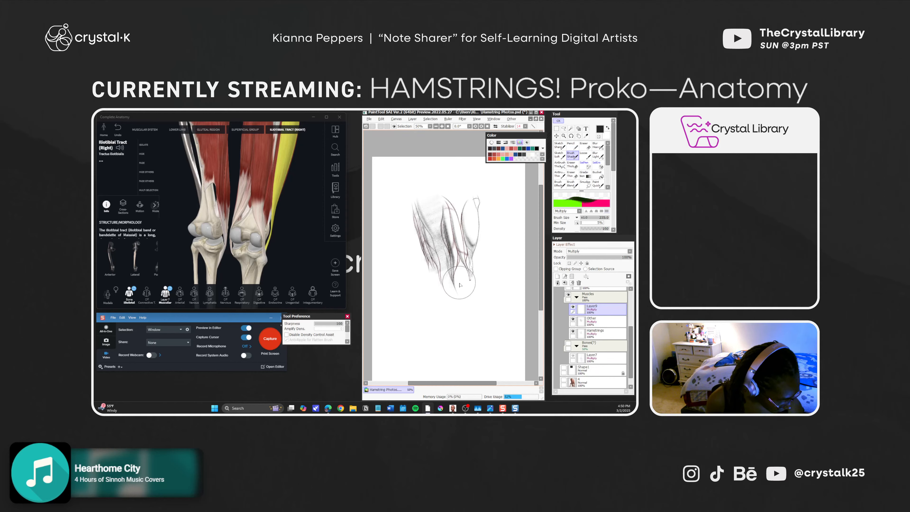
key(ctrl+z)
drag(447, 215, 462, 284)
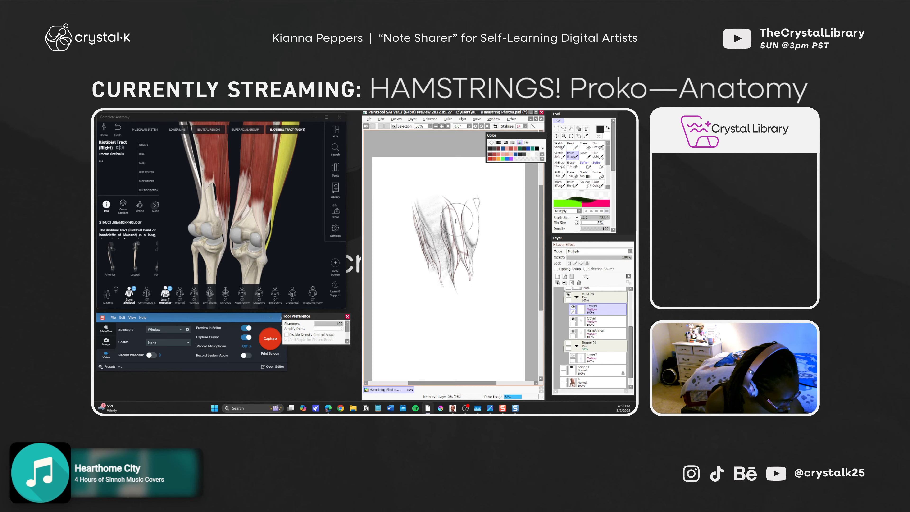
mouse_move(459, 238)
mouse_down()
mouse_move(452, 208)
mouse_move(472, 276)
mouse_up()
drag(451, 211, 469, 281)
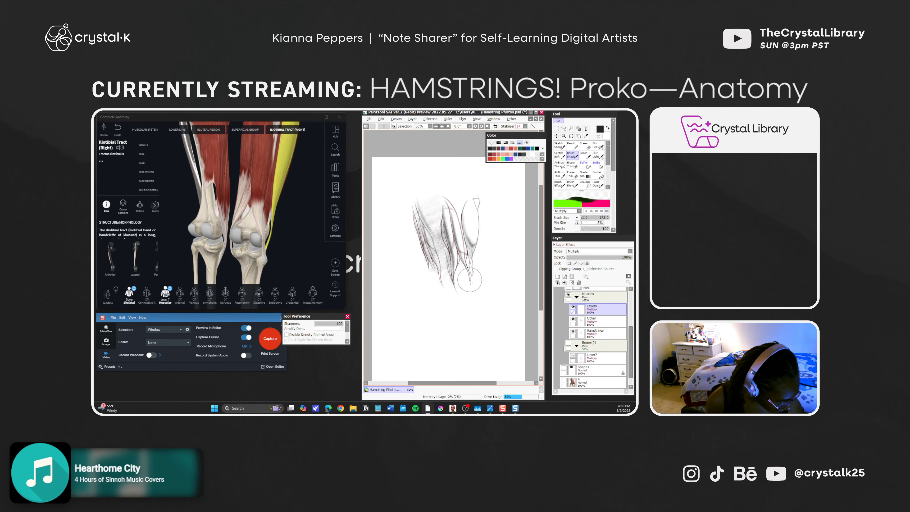
Step: Try a resized brush for a shading stroke down the far thigh muscle, and undo the last two strokes
ctrl+alt+drag(461, 237, 474, 237)
drag(465, 202, 481, 265)
key(ctrl+z)
key(ctrl+z)
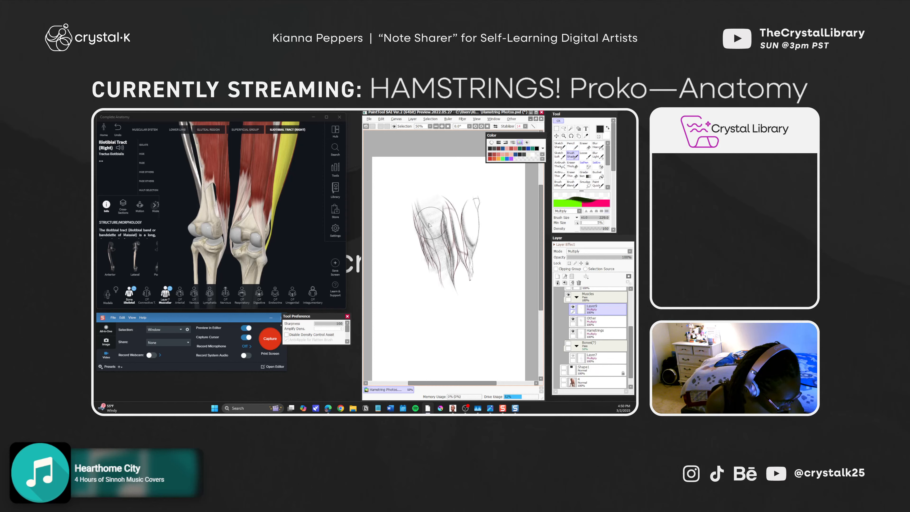
Step: Shade down the outer thigh muscle with a large soft brush after undoing an unwanted stroke, and switch to the Eraser
mouse_move(436, 231)
ctrl+alt+mouse_down()
mouse_move(424, 231)
mouse_move(444, 278)
ctrl+alt+mouse_up()
key(ctrl+z)
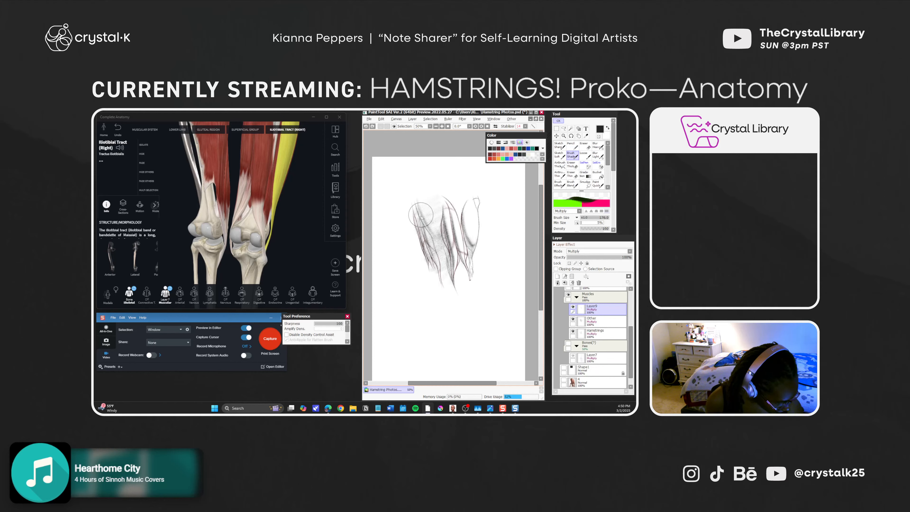
drag(420, 215, 448, 281)
mouse_move(418, 230)
ctrl+alt+mouse_down()
mouse_move(433, 230)
mouse_move(446, 274)
mouse_move(398, 251)
mouse_move(439, 267)
ctrl+alt+mouse_up()
key(e)
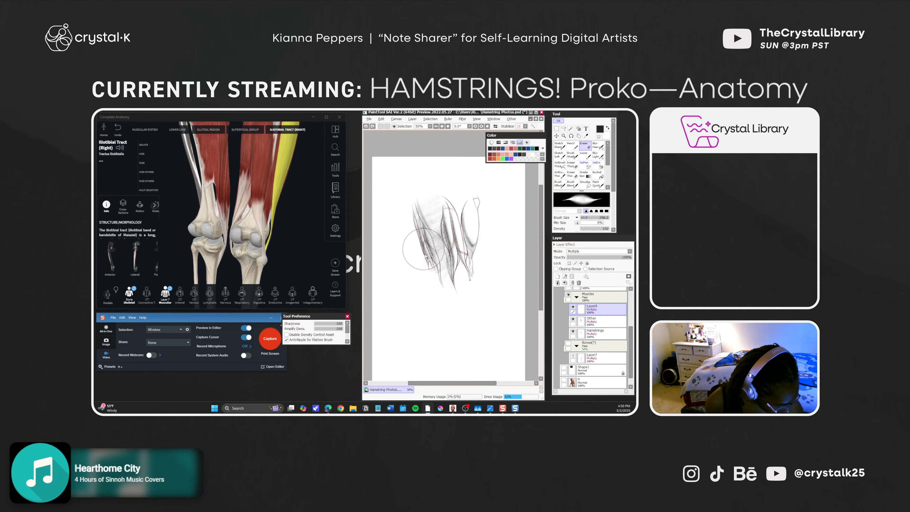
Step: Darken the inner and far thigh muscle lines on the Other layer with a smaller shading brush, and save the drawing
click(588, 320)
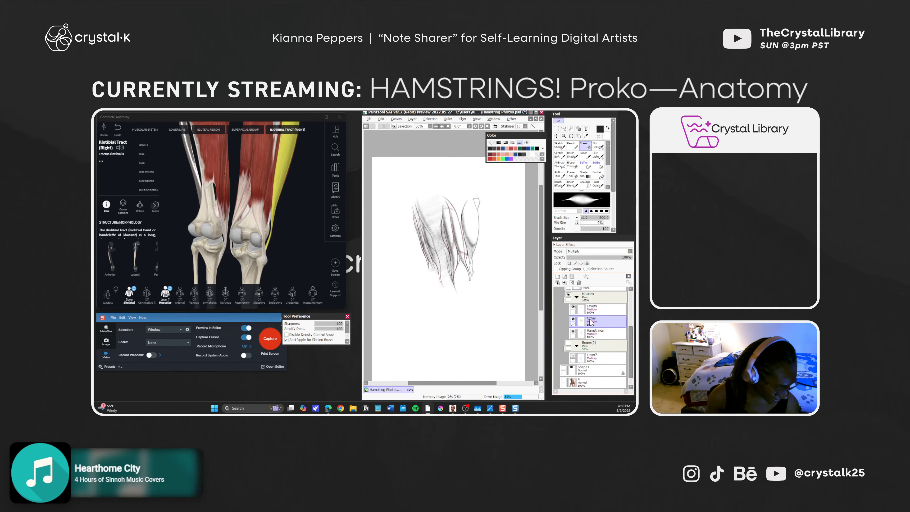
key(b)
key([)
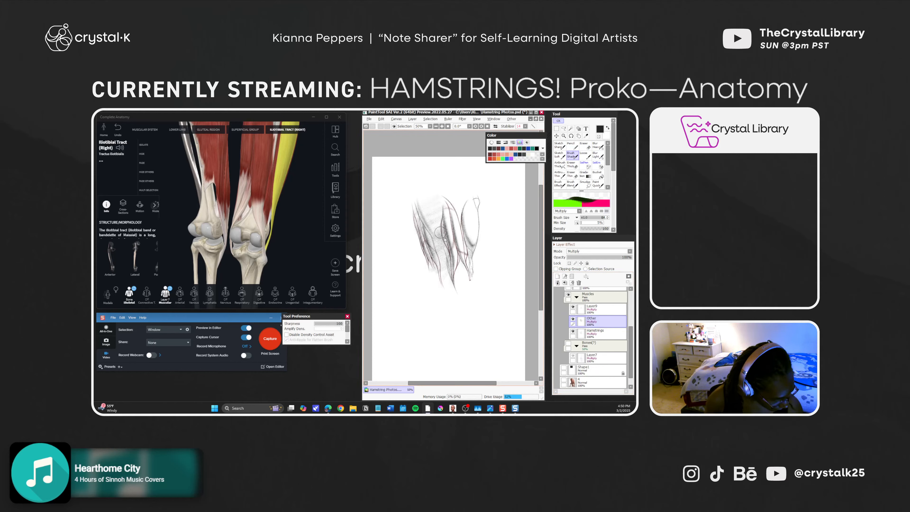
drag(445, 217, 453, 257)
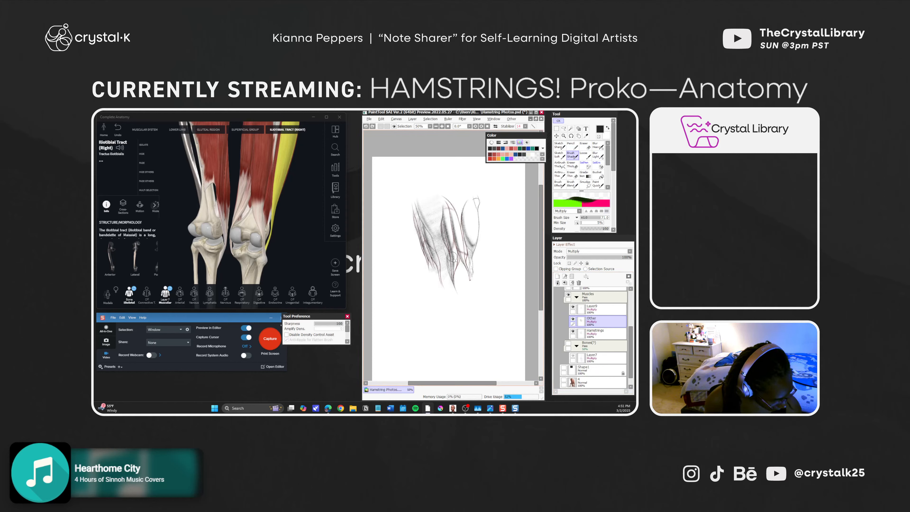
drag(482, 231, 468, 281)
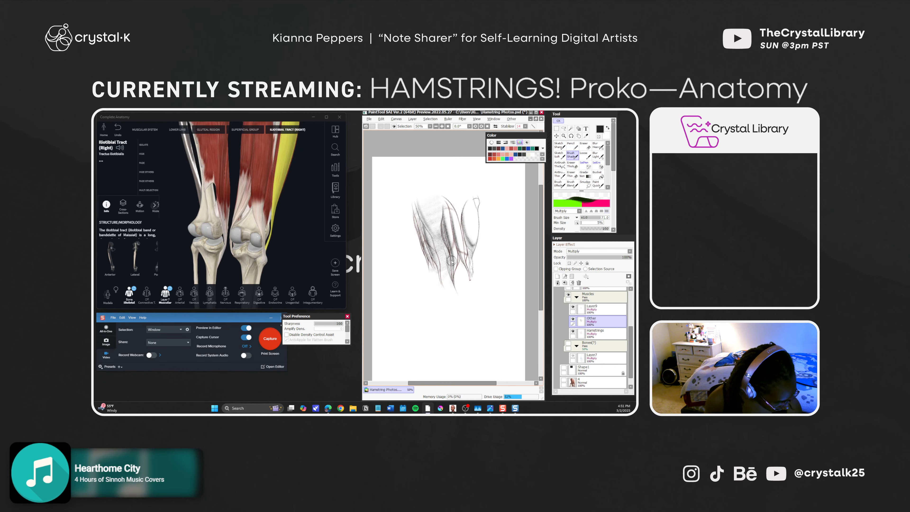
key(ctrl+s)
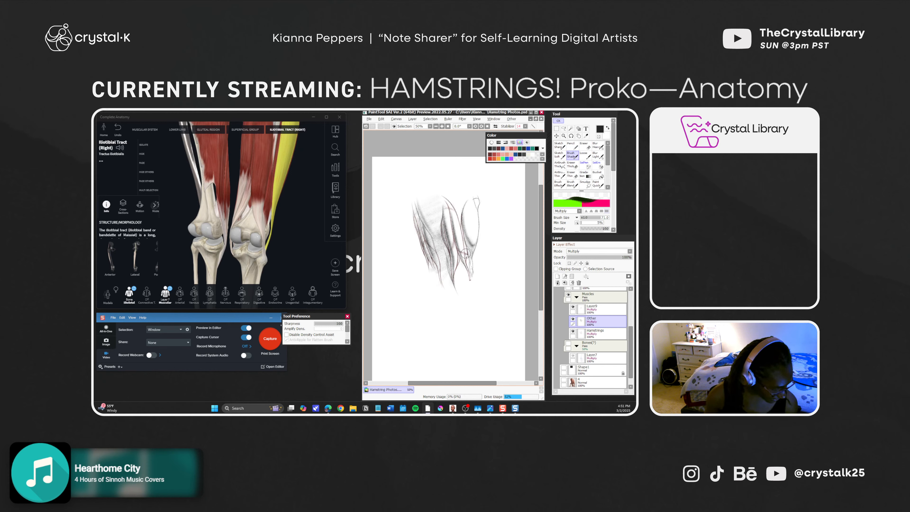
Step: Show the reference photo layer beneath the muscle drawing and set its opacity to 50%
click(584, 338)
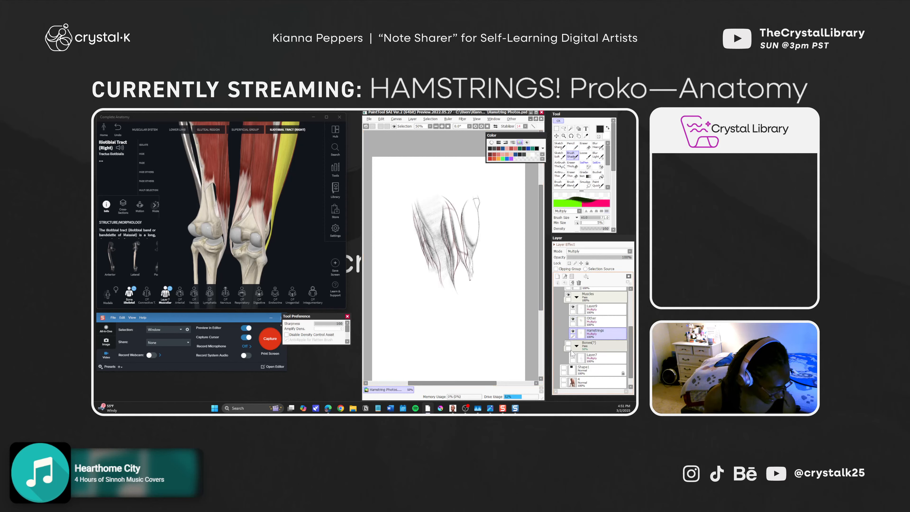
click(564, 380)
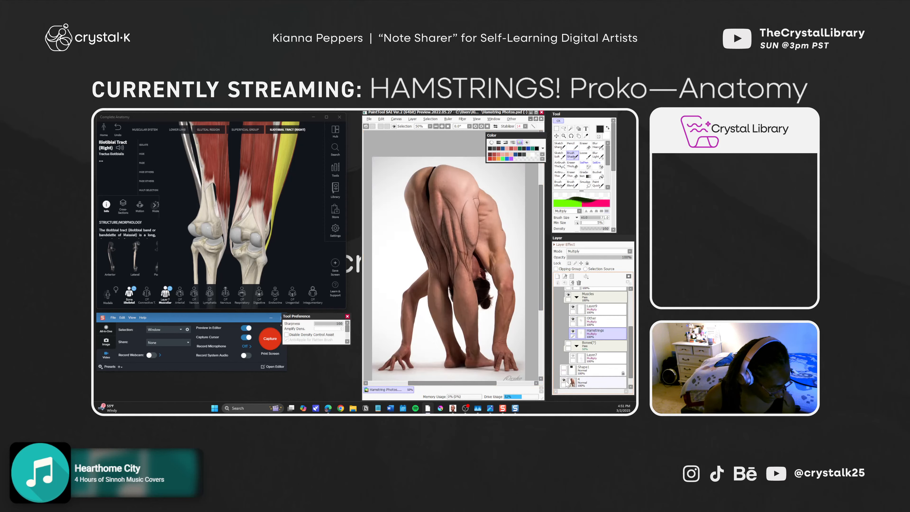
click(603, 382)
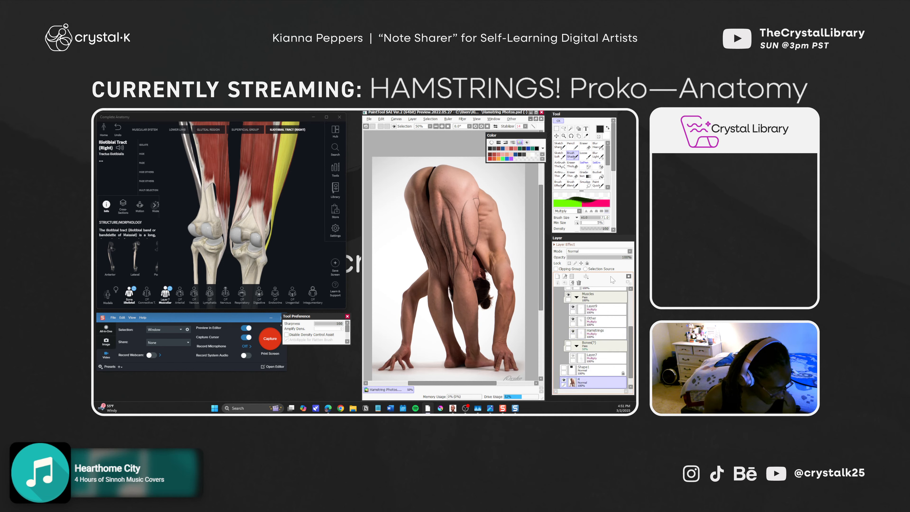
click(605, 257)
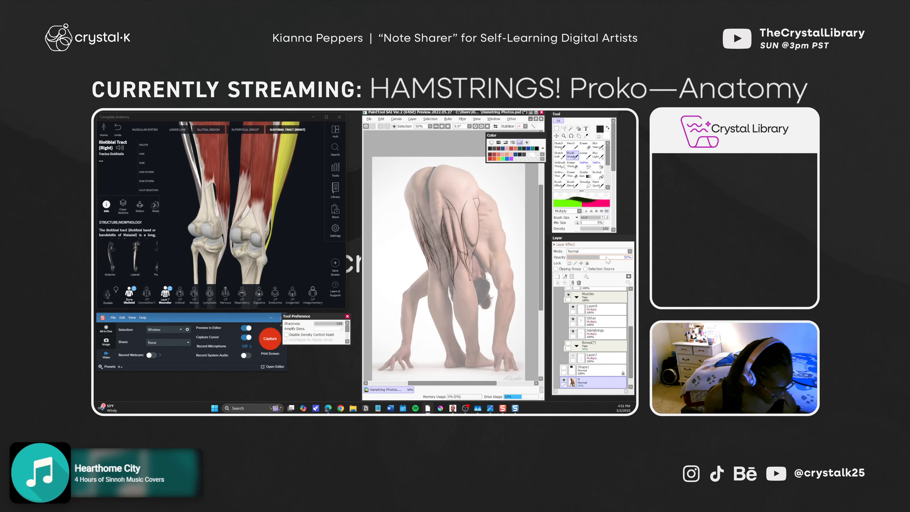
Step: Show the Bones(?) folder, reduce its opacity, lock it and save the file
click(568, 345)
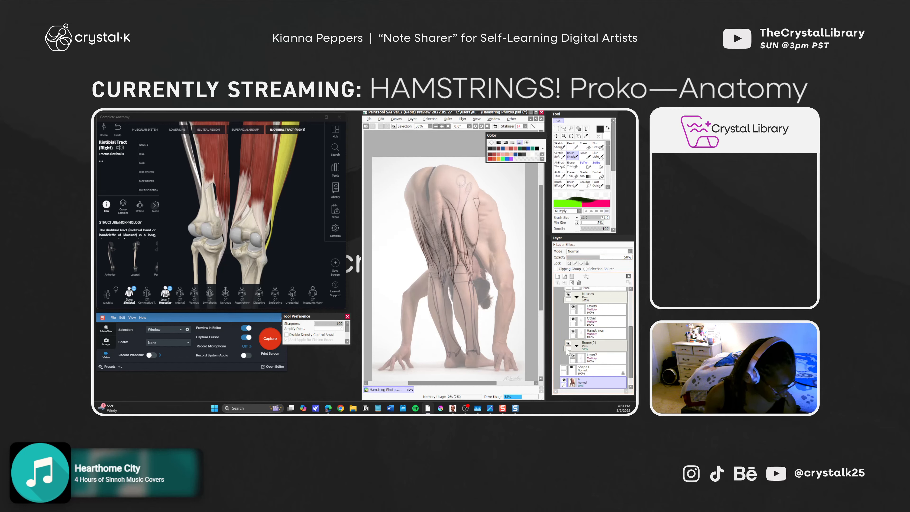
click(569, 350)
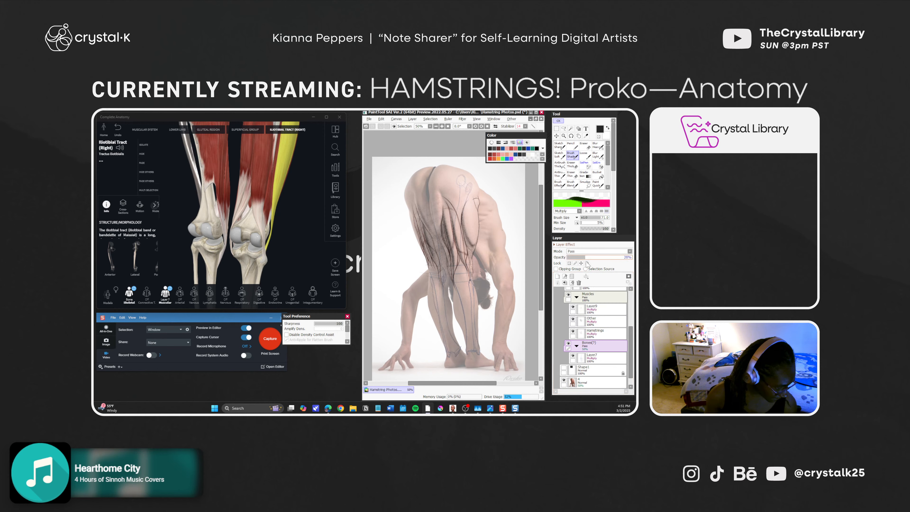
drag(587, 264, 589, 264)
click(588, 263)
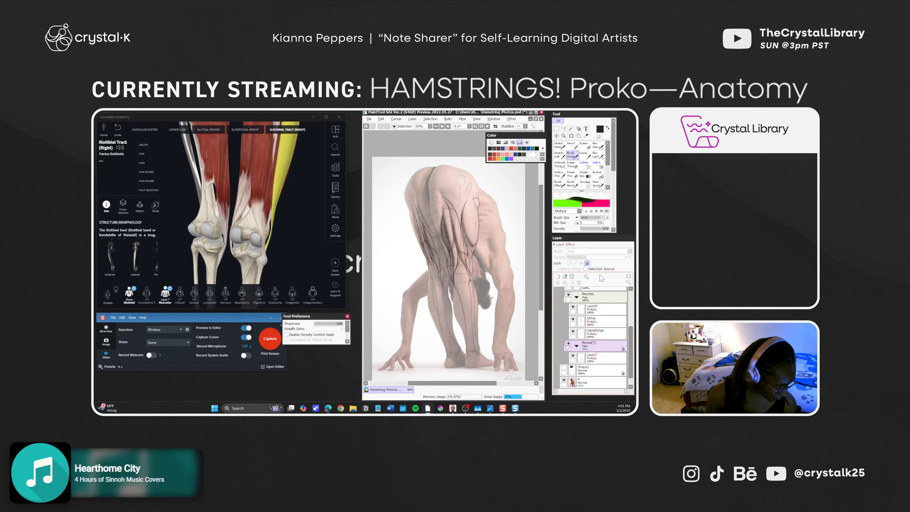
key(ctrl+s)
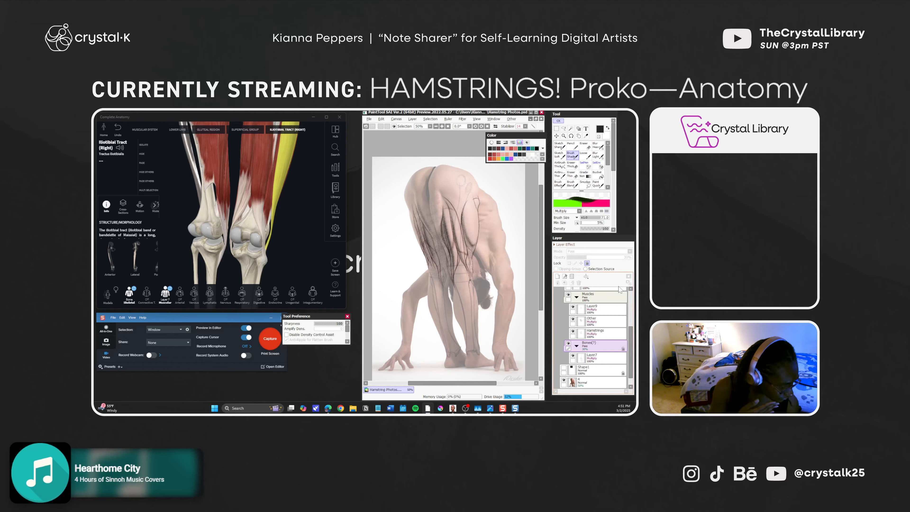
Step: Raise the reference photo layer's opacity to about 75% and show the Shape1 layer with the black cover rectangle
click(591, 377)
click(611, 257)
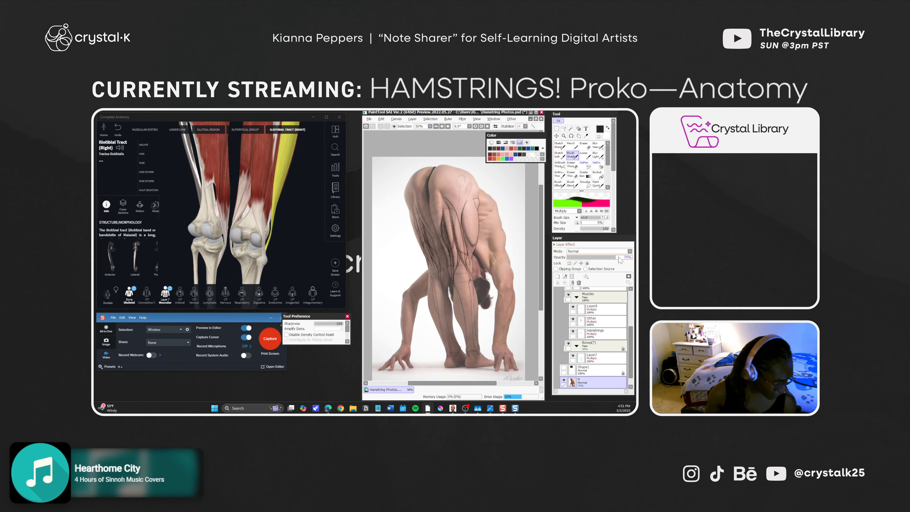
click(615, 257)
click(586, 374)
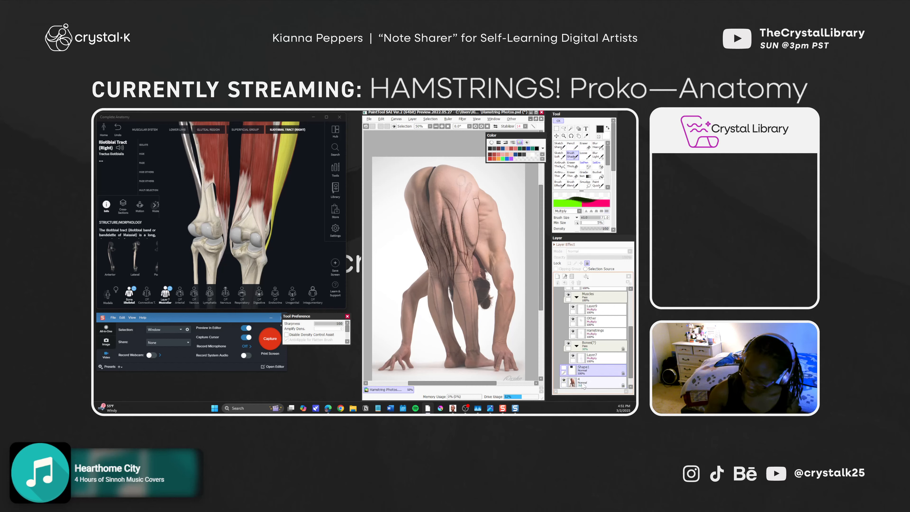
click(564, 368)
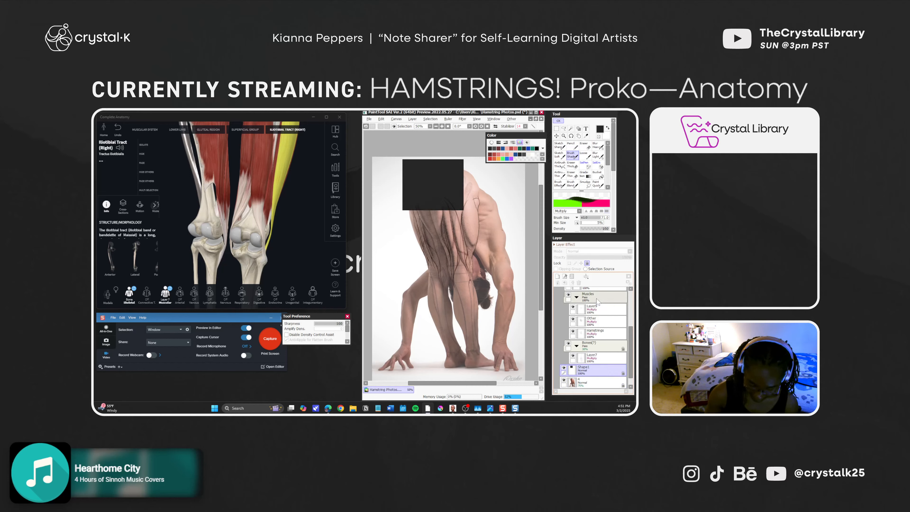